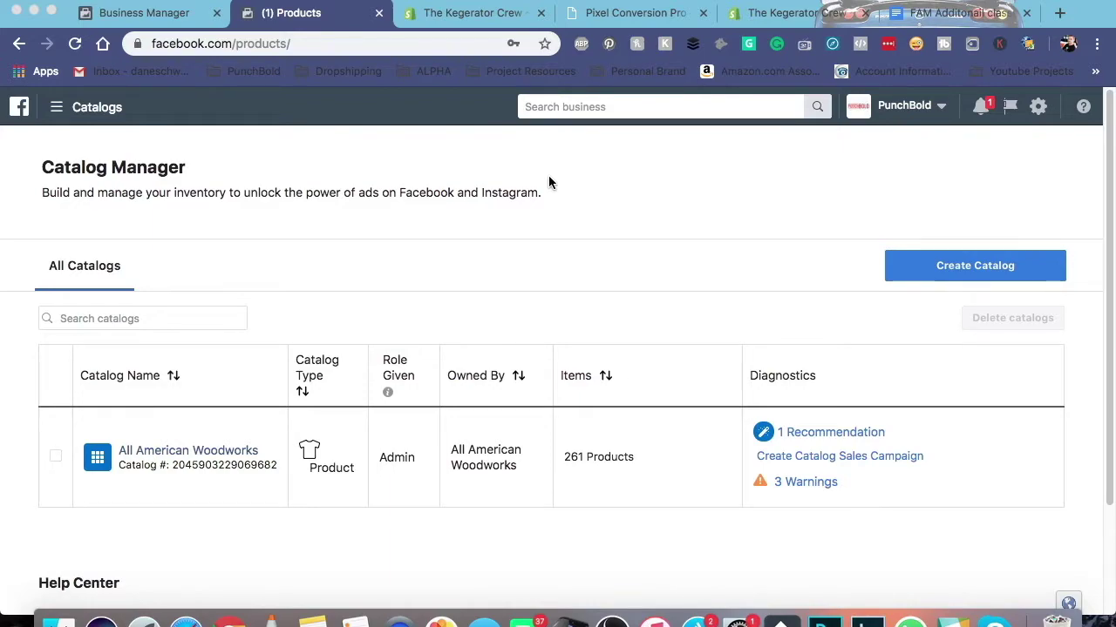
Switch to the Shopify admin and examine the installed apps Facebook Product Feed (by Flexify) and Pixel Conversion Pro
{"action": "left_click", "coordinate": [459, 13]}
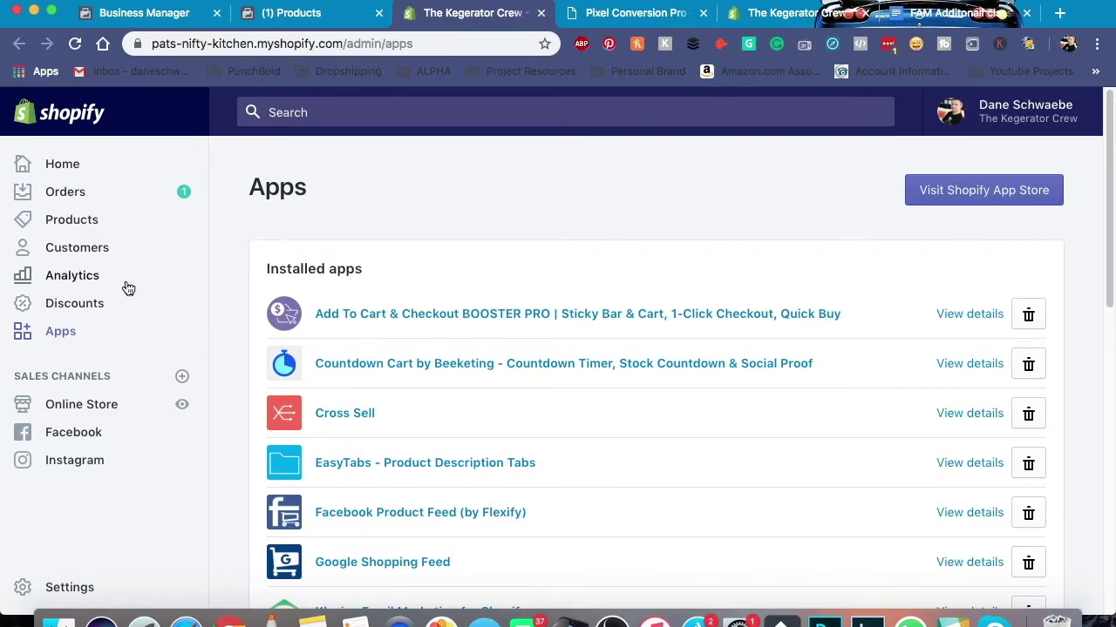
{"action": "left_click", "coordinate": [336, 10]}
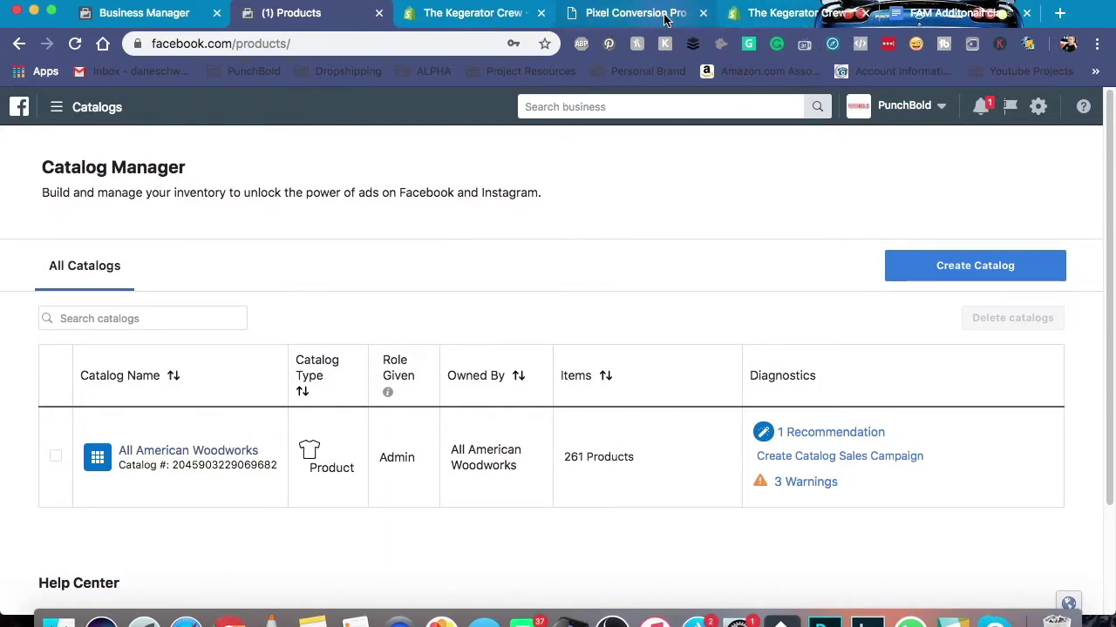
{"action": "left_click", "coordinate": [504, 16]}
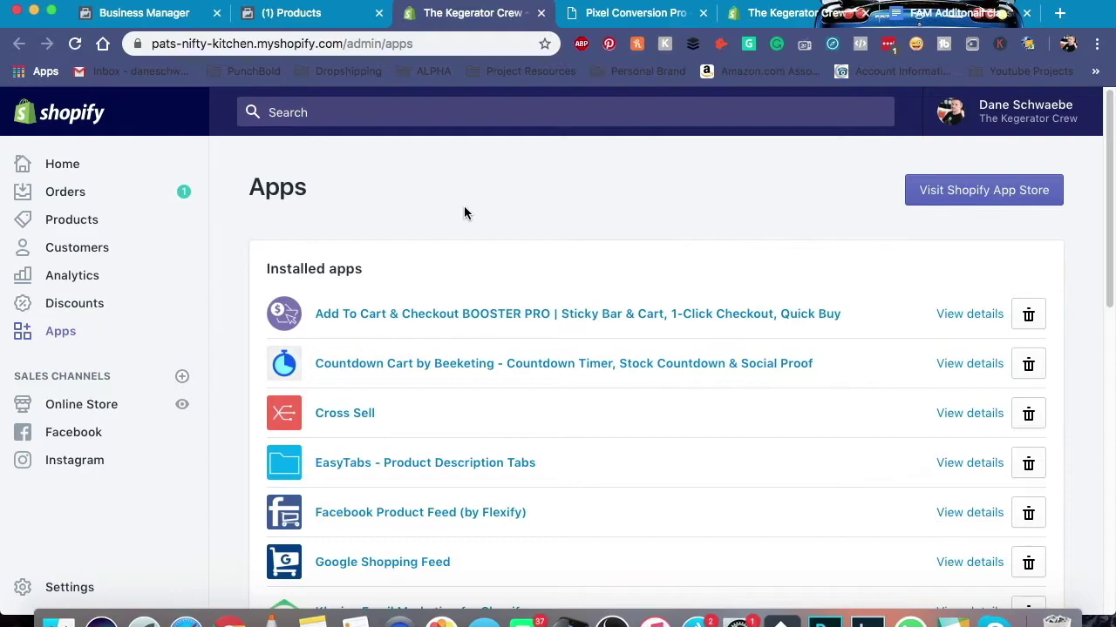
{"action": "scroll", "coordinate": [463, 213], "scroll_direction": "down", "scroll_amount": 5}
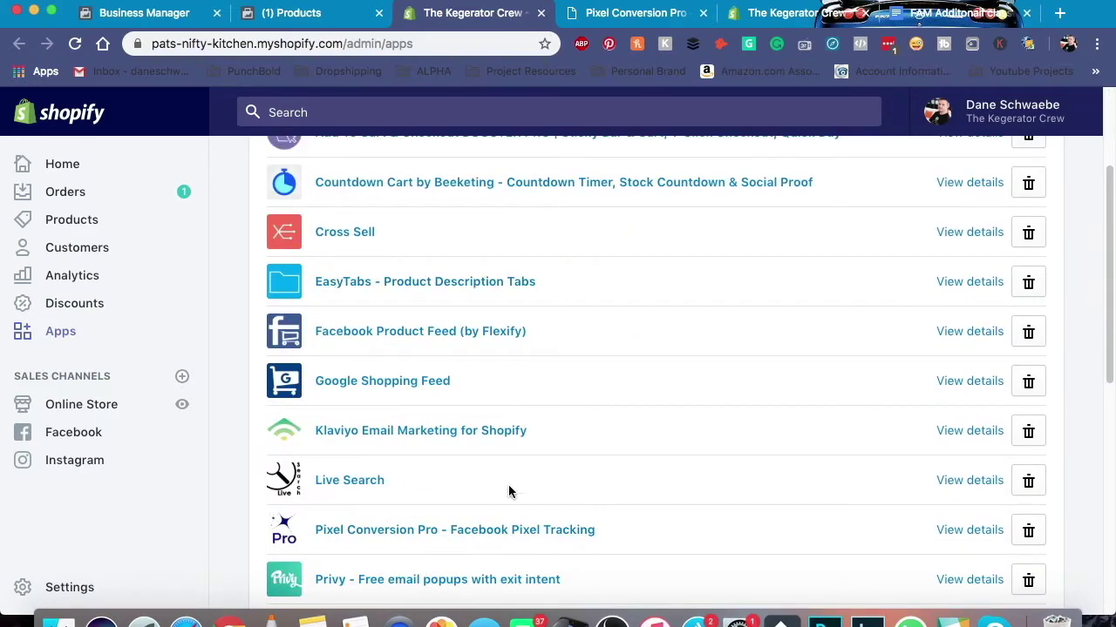
{"action": "left_click", "coordinate": [518, 335]}
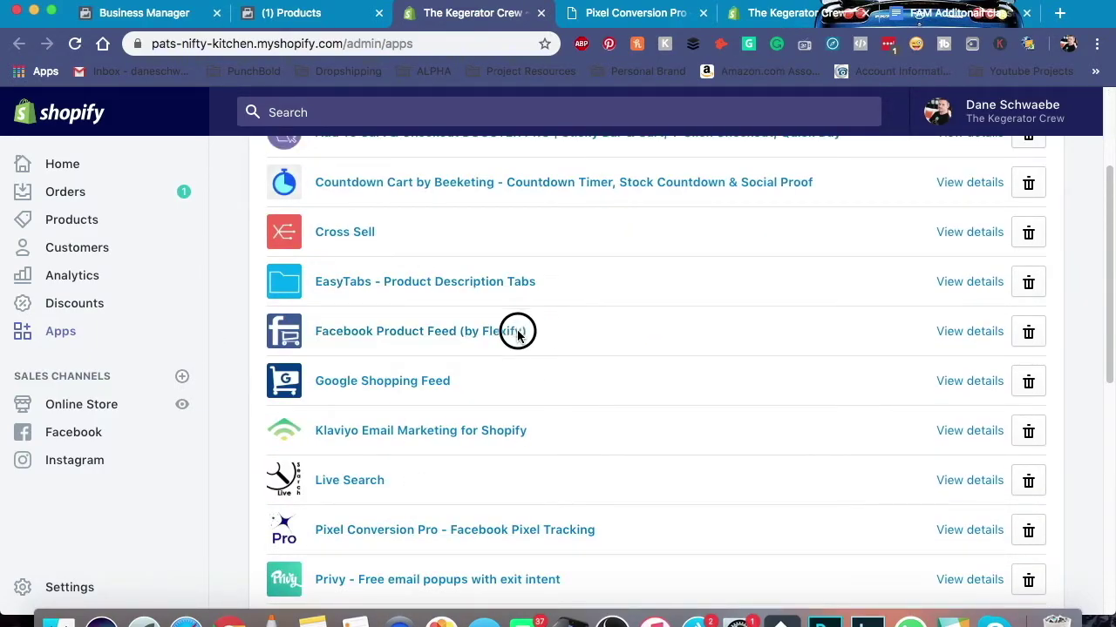
{"action": "left_click_drag", "start_coordinate": [518, 335], "coordinate": [321, 332]}
{"action": "left_click", "coordinate": [575, 333]}
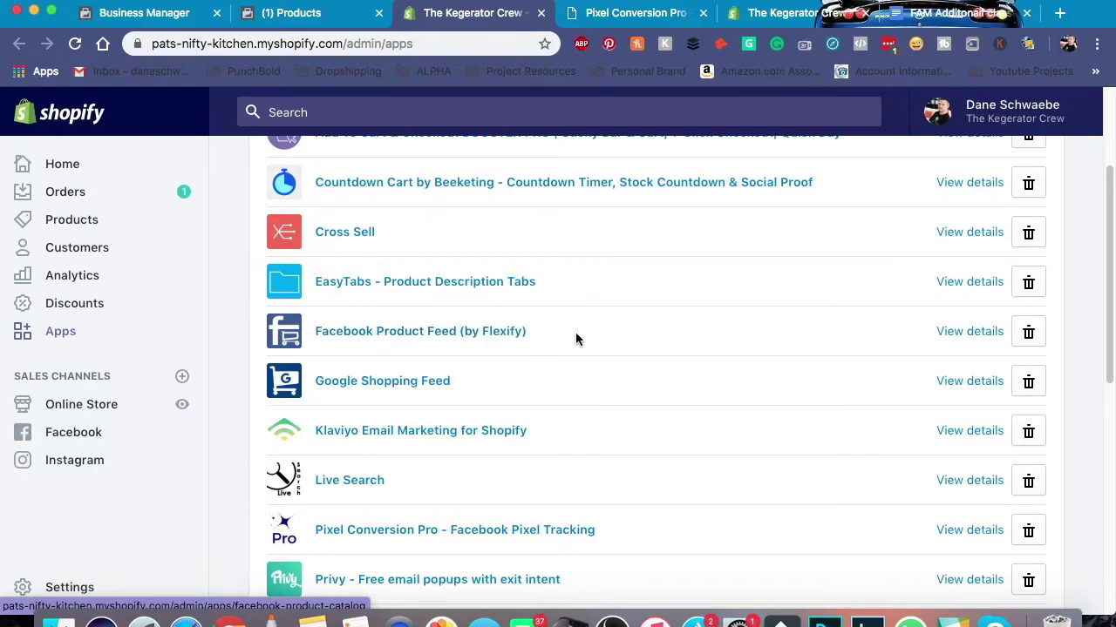
{"action": "scroll", "coordinate": [624, 326], "scroll_direction": "down", "scroll_amount": 9}
{"action": "left_click_drag", "start_coordinate": [618, 215], "coordinate": [321, 218]}
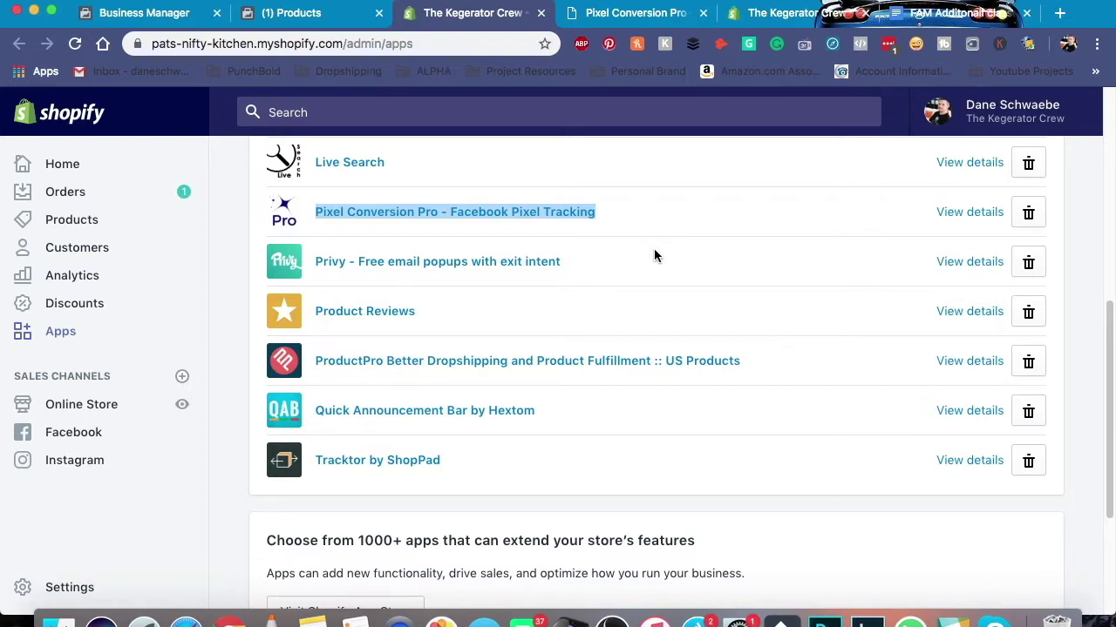
{"action": "left_click", "coordinate": [658, 222]}
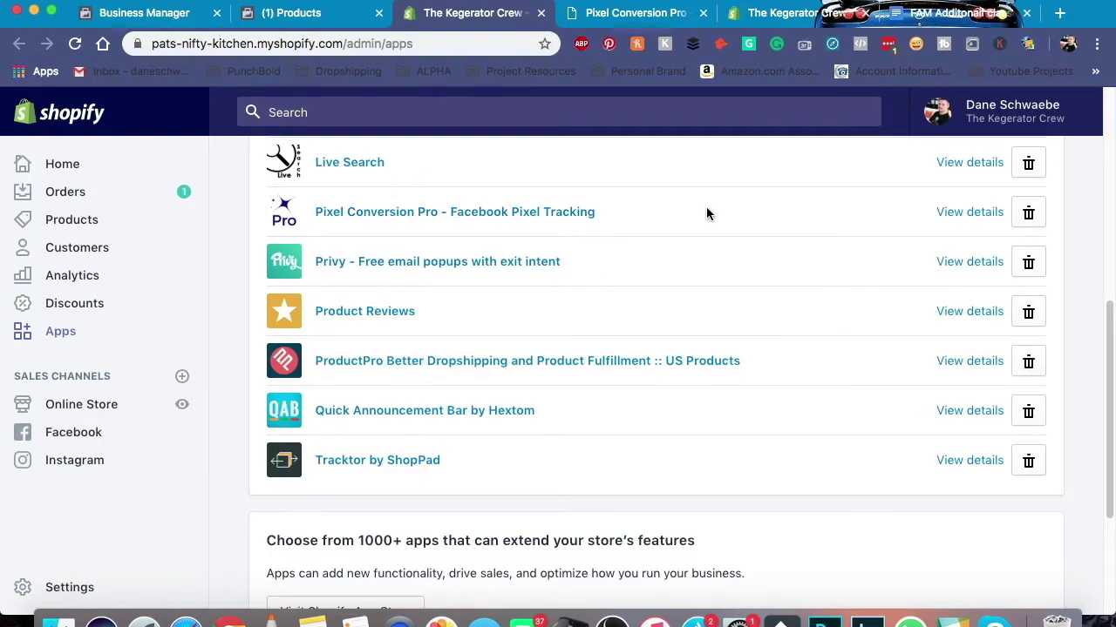
Open the Facebook Product Feed (by Flexify) app from the store's installed apps
{"action": "scroll", "coordinate": [413, 221], "scroll_direction": "up", "scroll_amount": 5}
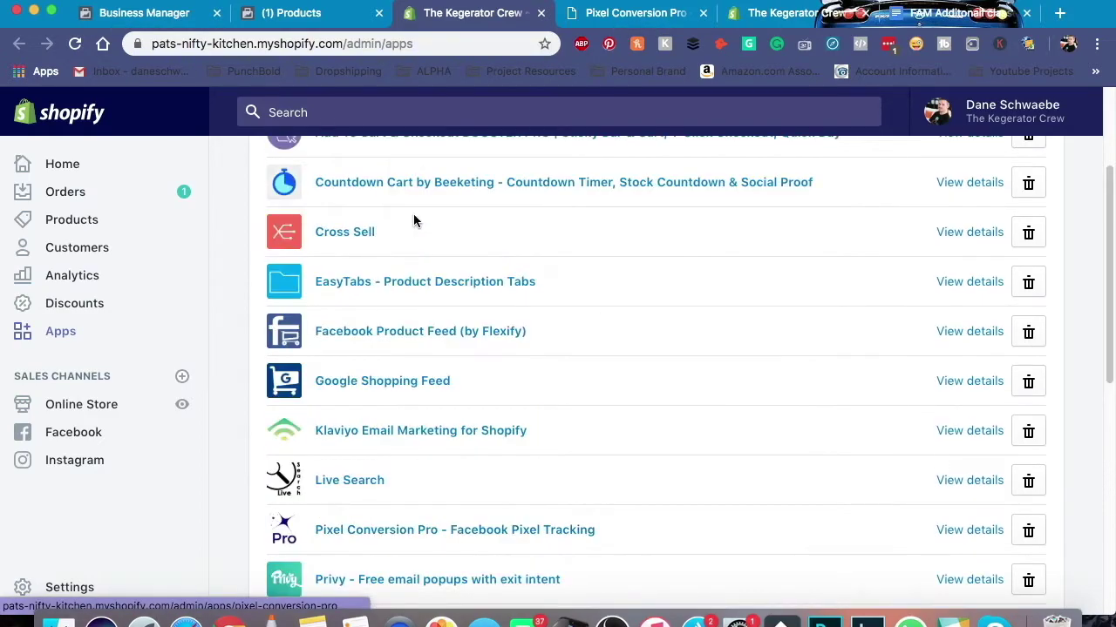
{"action": "scroll", "coordinate": [418, 218], "scroll_direction": "up", "scroll_amount": 3}
{"action": "scroll", "coordinate": [419, 214], "scroll_direction": "down", "scroll_amount": 3}
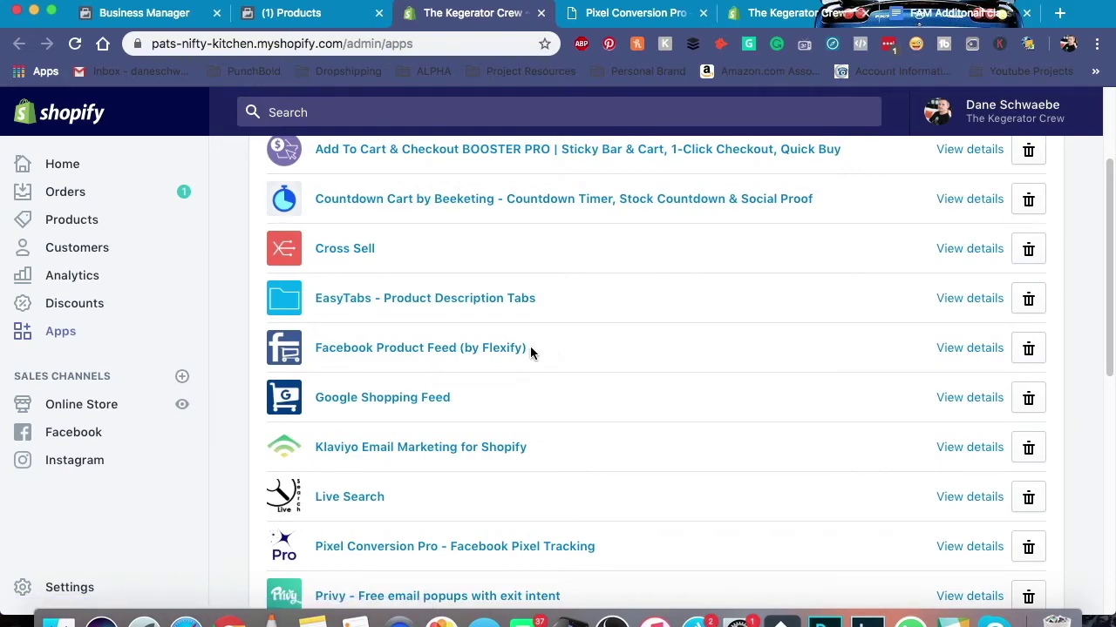
{"action": "scroll", "coordinate": [558, 344], "scroll_direction": "down", "scroll_amount": 1}
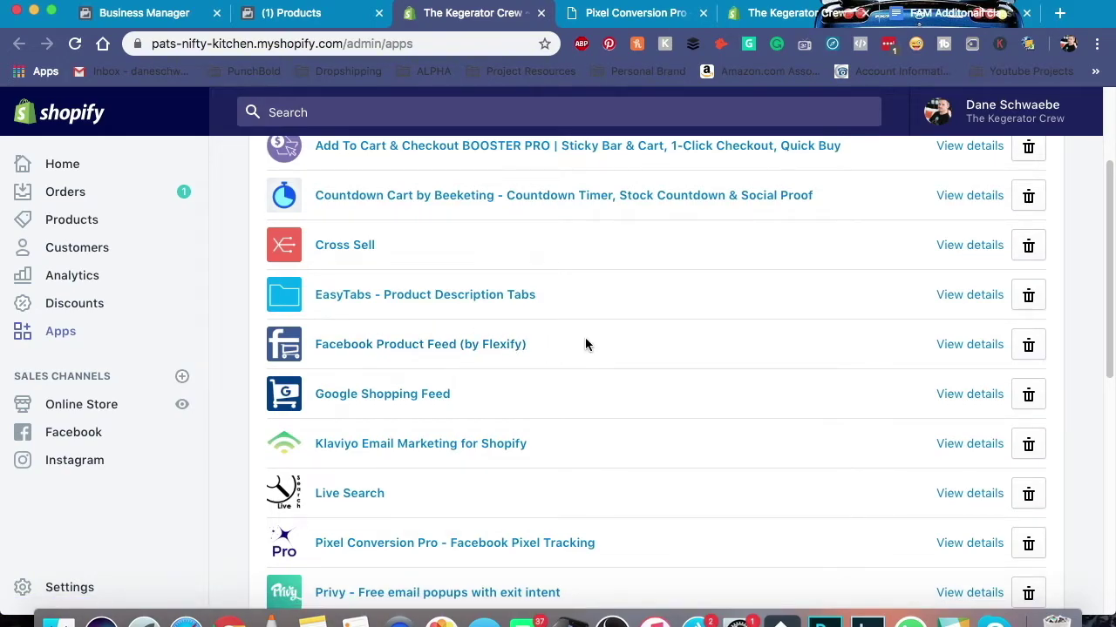
{"action": "scroll", "coordinate": [585, 344], "scroll_direction": "down", "scroll_amount": 2}
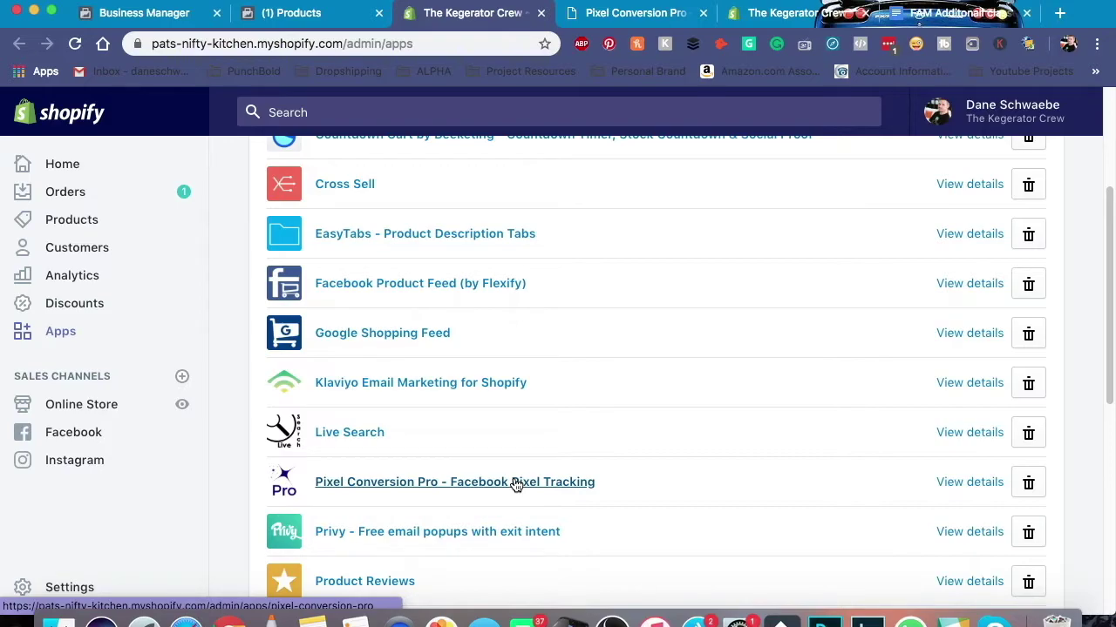
{"action": "scroll", "coordinate": [501, 392], "scroll_direction": "up", "scroll_amount": 1}
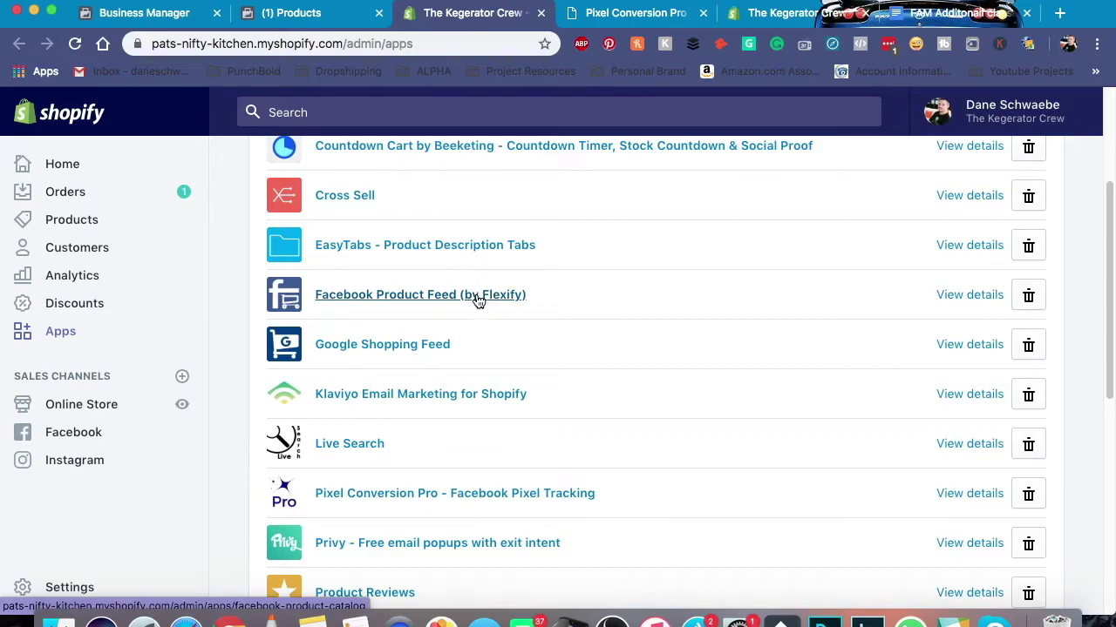
{"action": "left_click", "coordinate": [478, 297]}
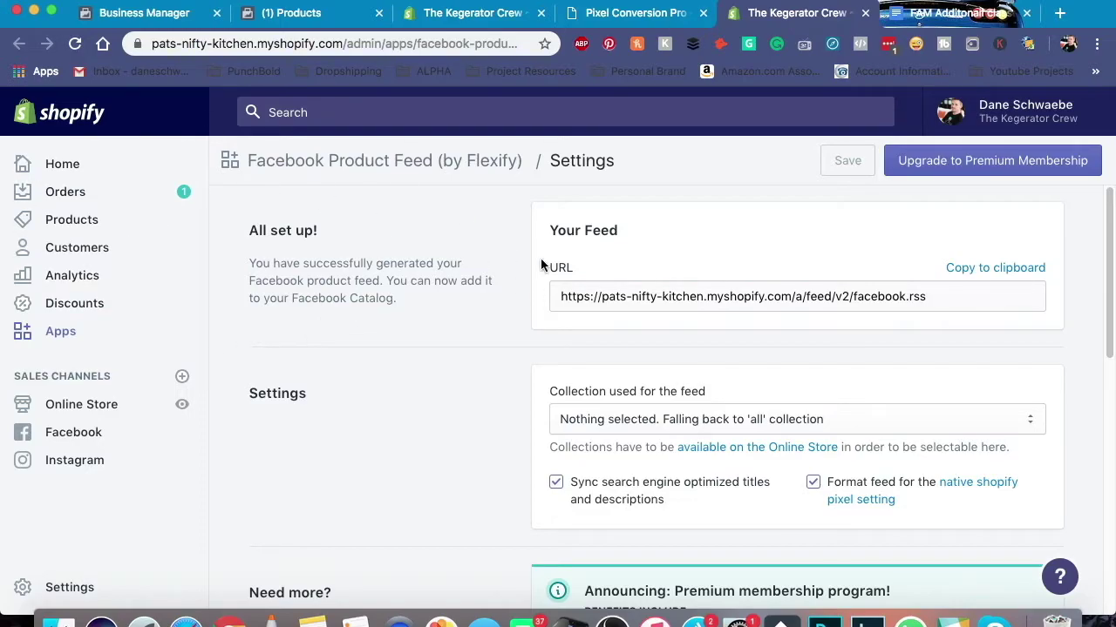
Switch to Facebook Business Manager and open Catalogs from the full list of tools
{"action": "left_click", "coordinate": [293, 12]}
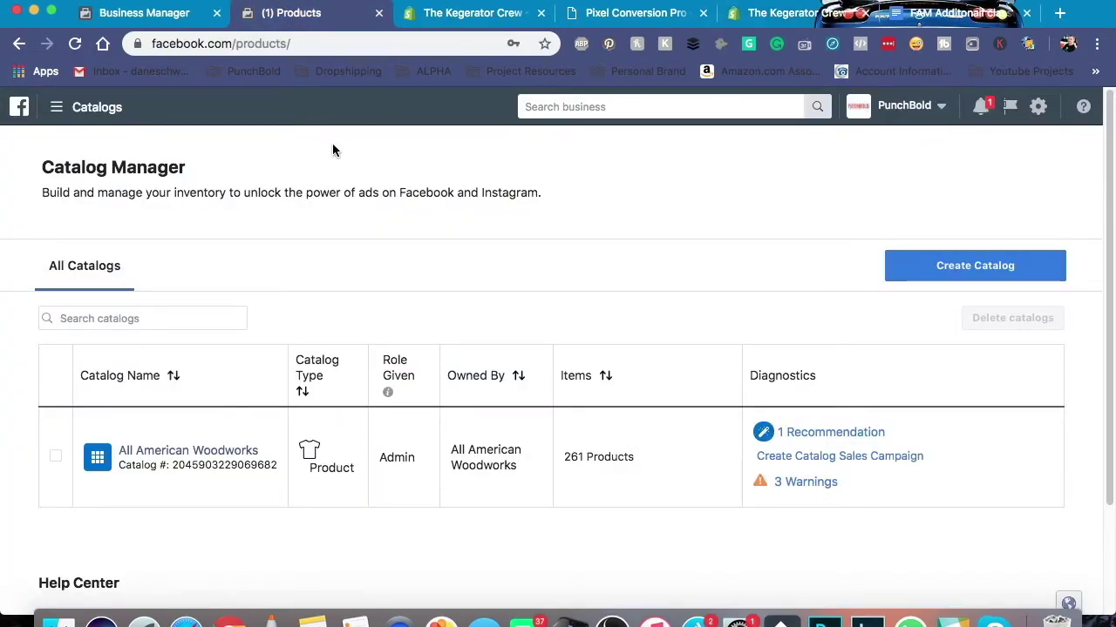
{"action": "left_click", "coordinate": [57, 107]}
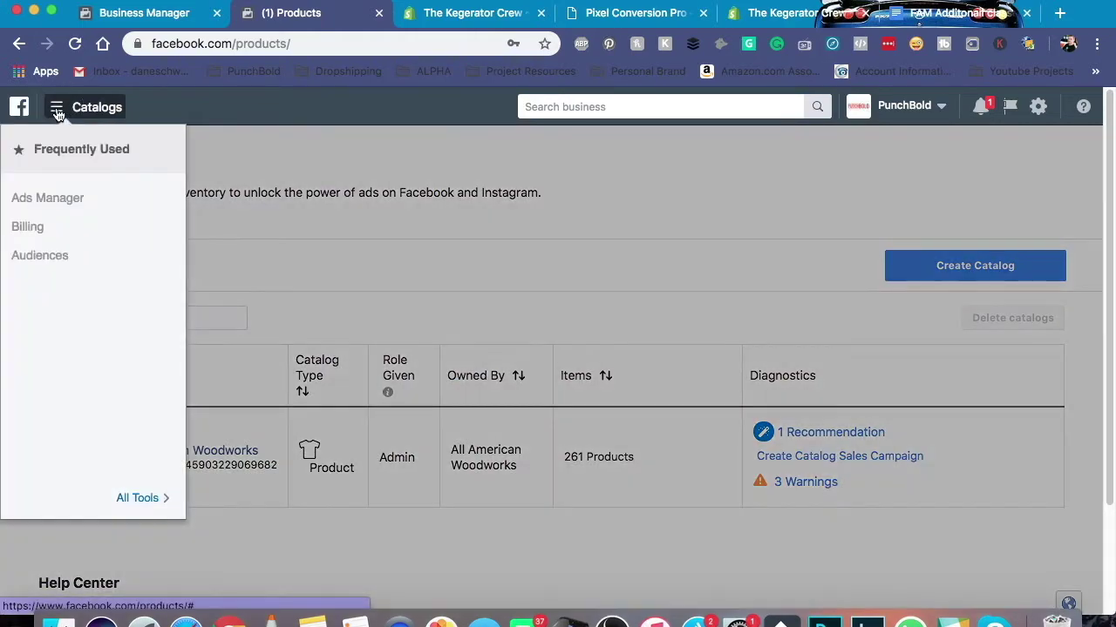
{"action": "left_click", "coordinate": [137, 497]}
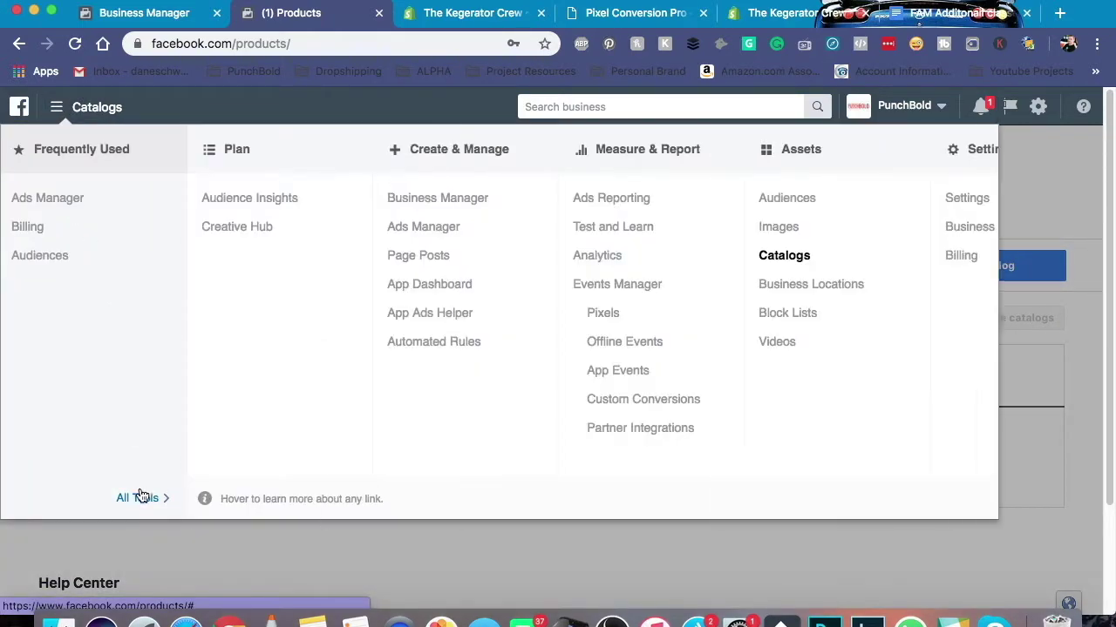
{"action": "left_click", "coordinate": [781, 255]}
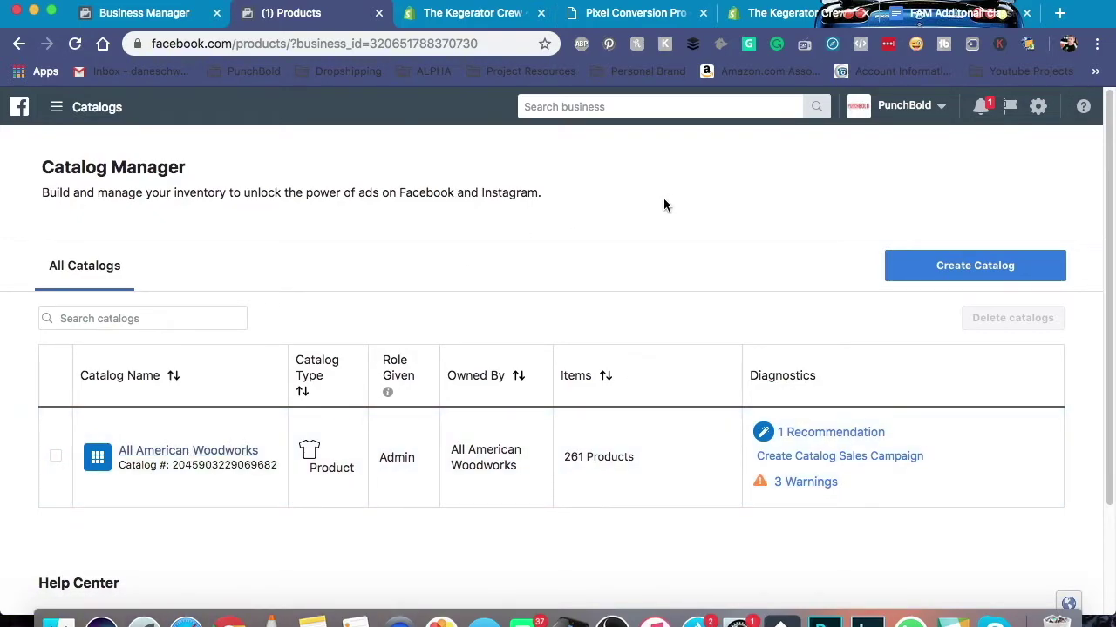
Start a new catalog and choose E-commerce as the business category
{"action": "left_click", "coordinate": [956, 271]}
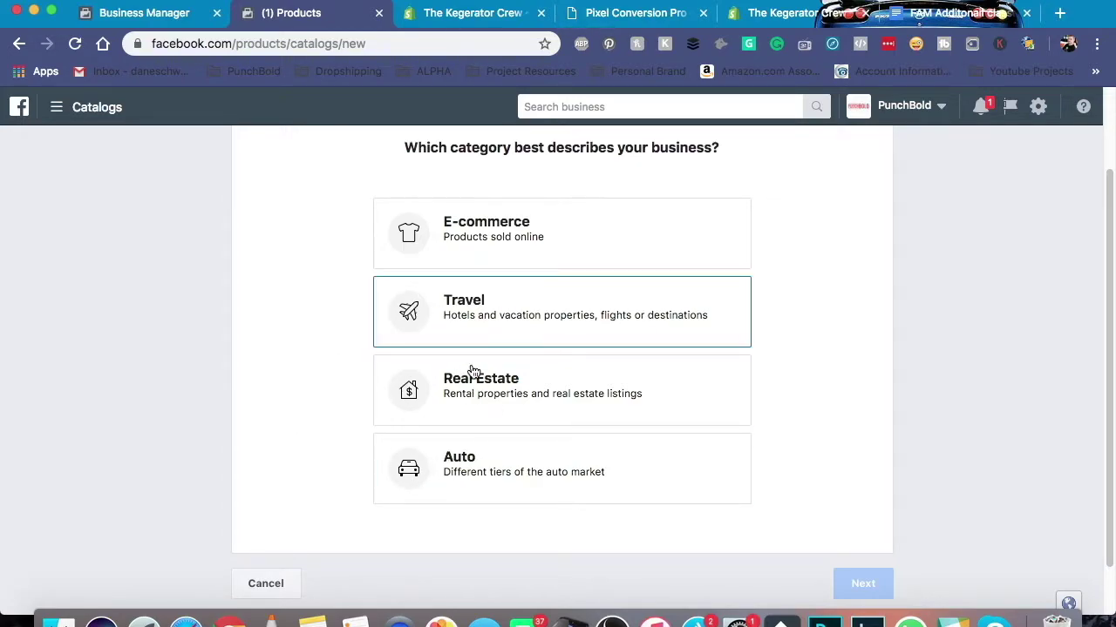
{"action": "left_click", "coordinate": [450, 237]}
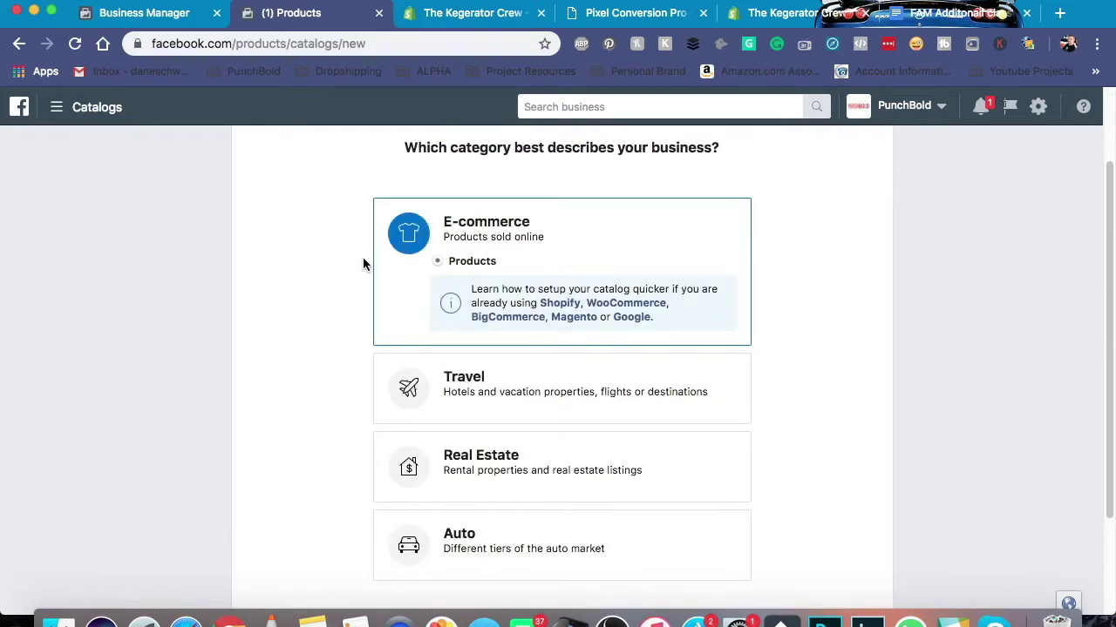
{"action": "scroll", "coordinate": [312, 294], "scroll_direction": "down", "scroll_amount": 1}
{"action": "left_click", "coordinate": [875, 516]}
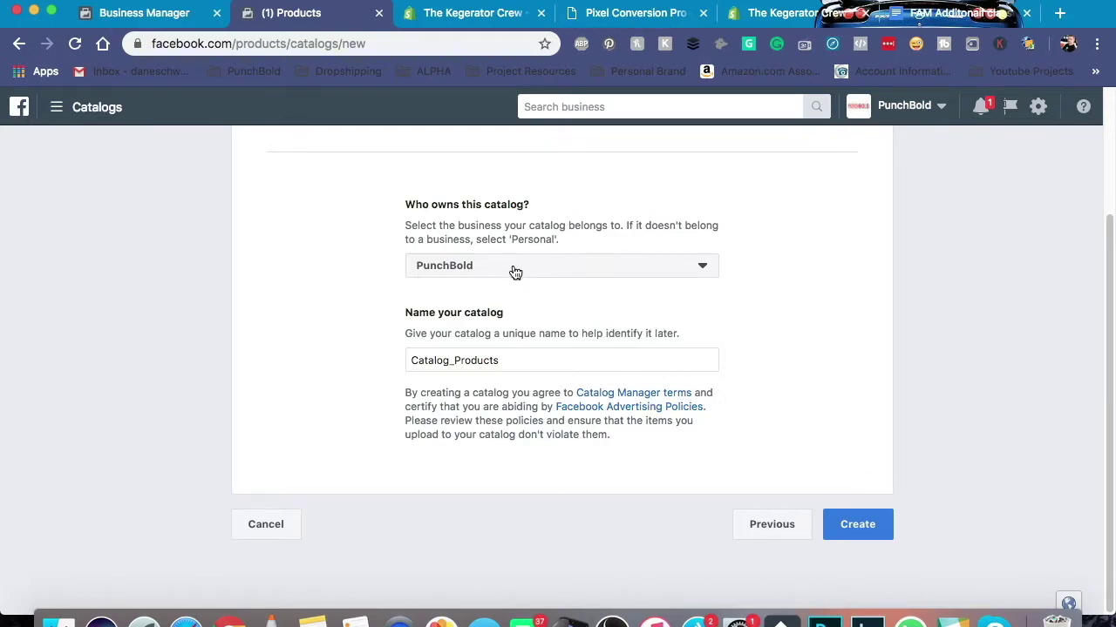
Name the catalog Kegerators and create it with PunchBold as the owner
{"action": "left_click_drag", "start_coordinate": [588, 360], "coordinate": [372, 340]}
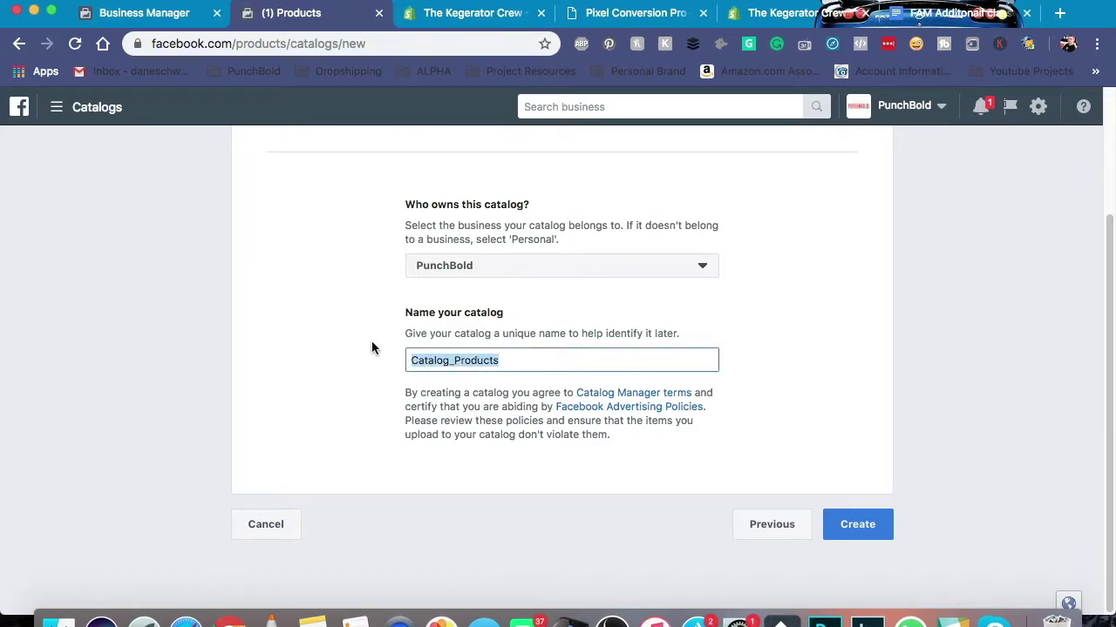
{"action": "key", "text": "BackSpace"}
{"action": "type", "text": "Kegerators"}
{"action": "left_click", "coordinate": [399, 353]}
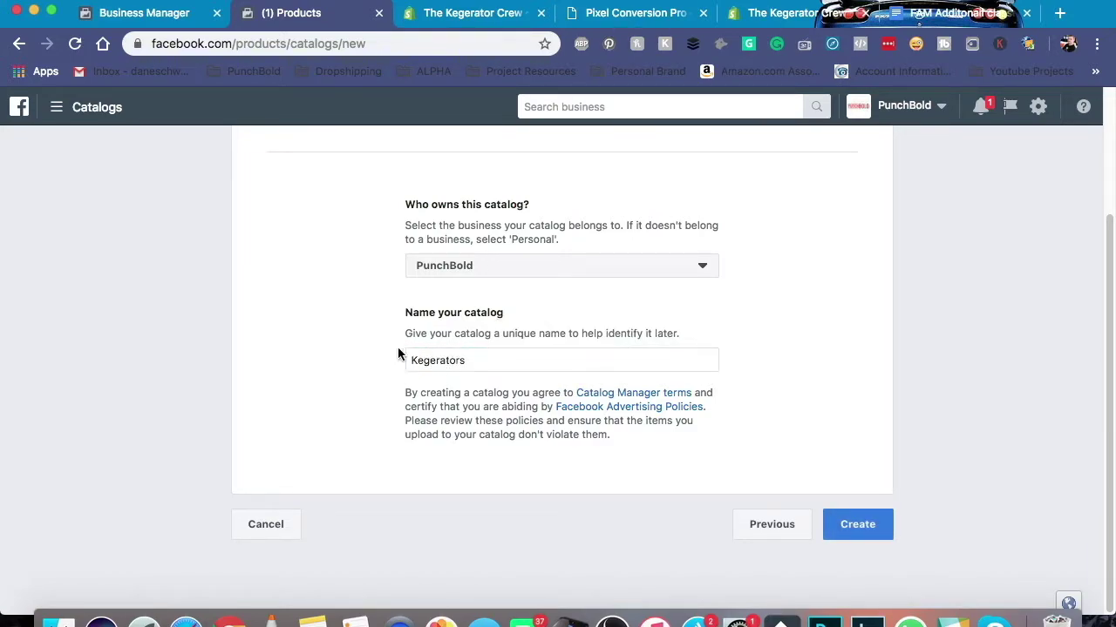
{"action": "left_click", "coordinate": [857, 524]}
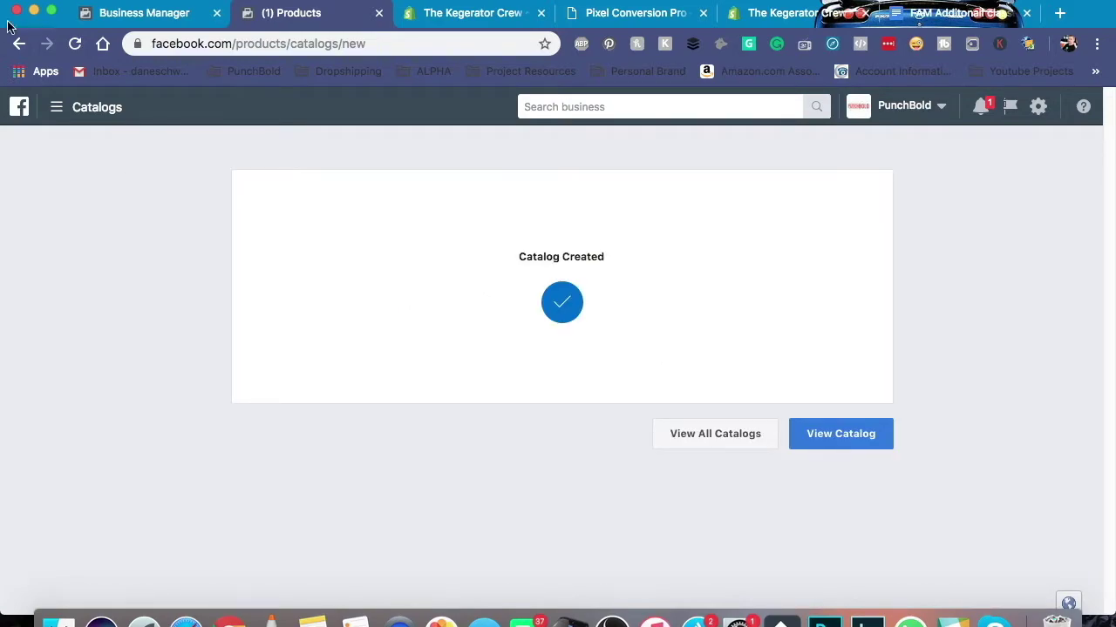
Switch to the Shopify Facebook Product Feed settings and examine which collections can be used for the feed
{"action": "left_click", "coordinate": [795, 13]}
{"action": "scroll", "coordinate": [501, 275], "scroll_direction": "down", "scroll_amount": 3}
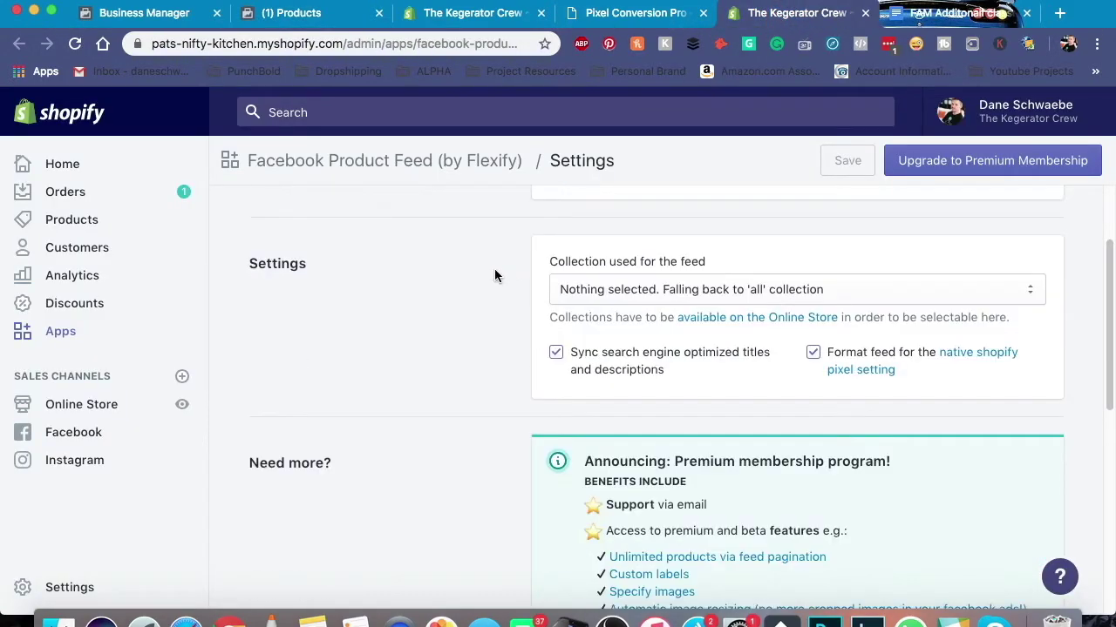
{"action": "left_click", "coordinate": [1034, 288]}
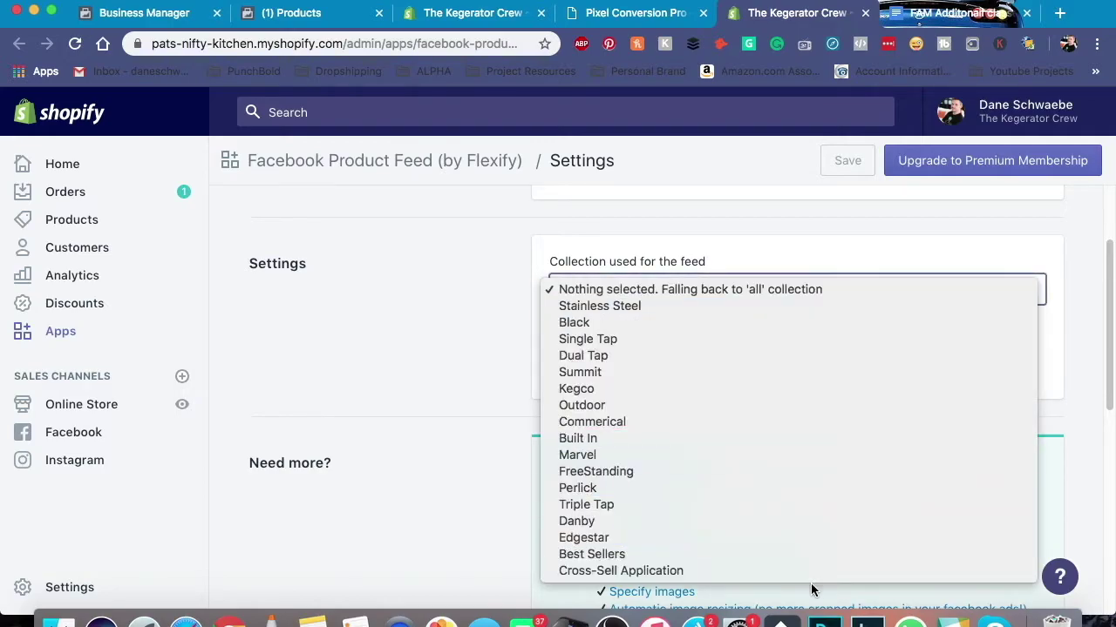
{"action": "left_click", "coordinate": [442, 299]}
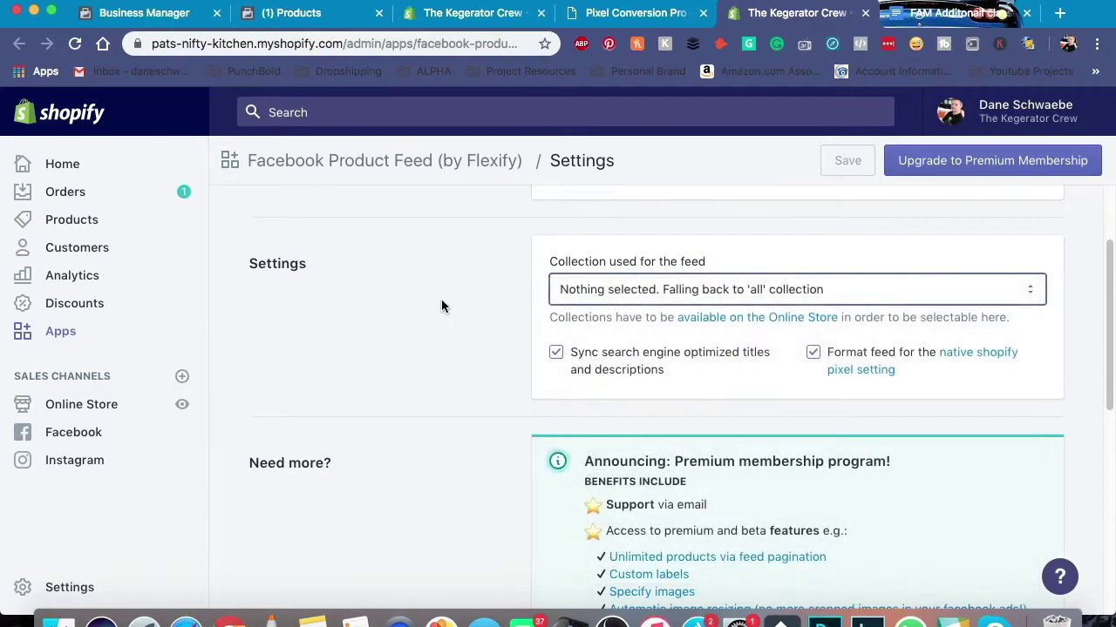
{"action": "scroll", "coordinate": [443, 299], "scroll_direction": "up", "scroll_amount": 2}
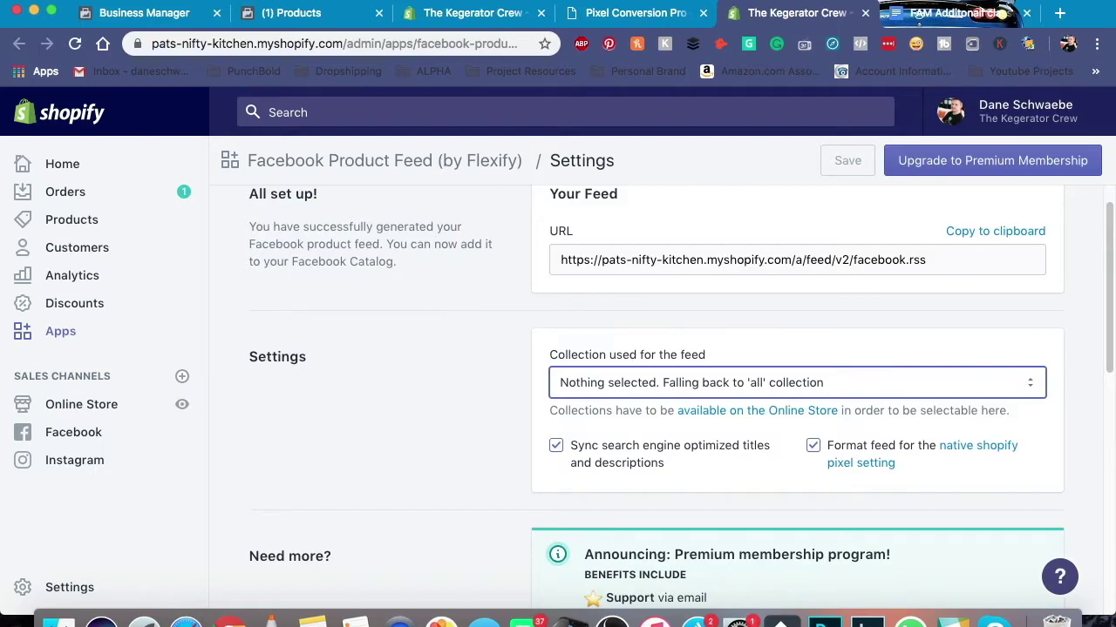
{"action": "left_click", "coordinate": [471, 16]}
Return to Facebook, open the new Kegerators catalog and start adding products with the Use Data Feeds method
{"action": "left_click", "coordinate": [281, 13]}
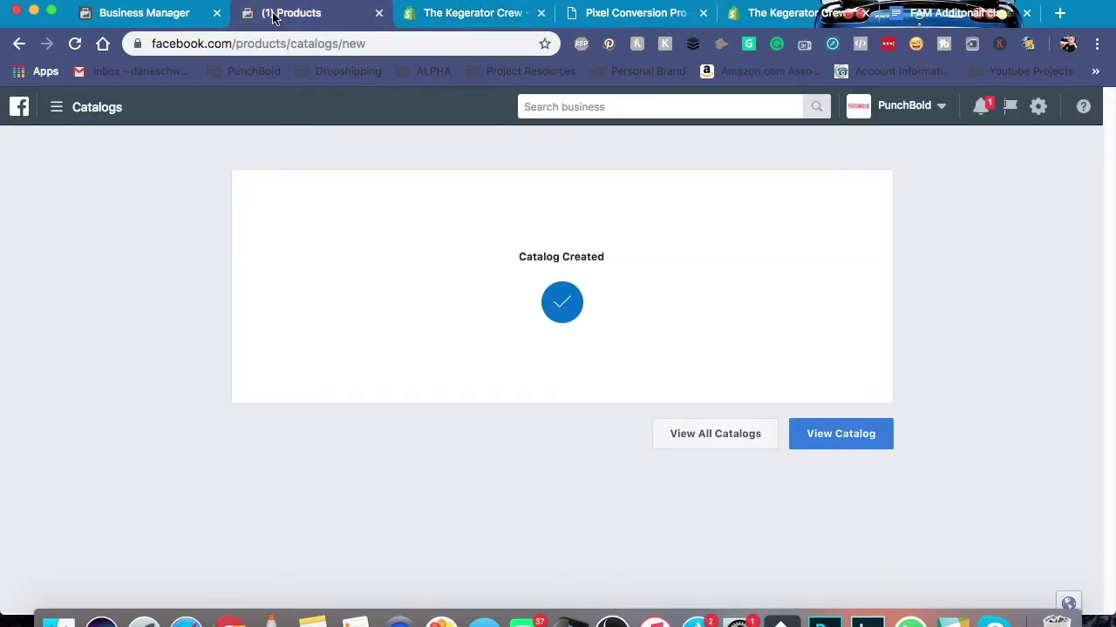
{"action": "left_click", "coordinate": [869, 436]}
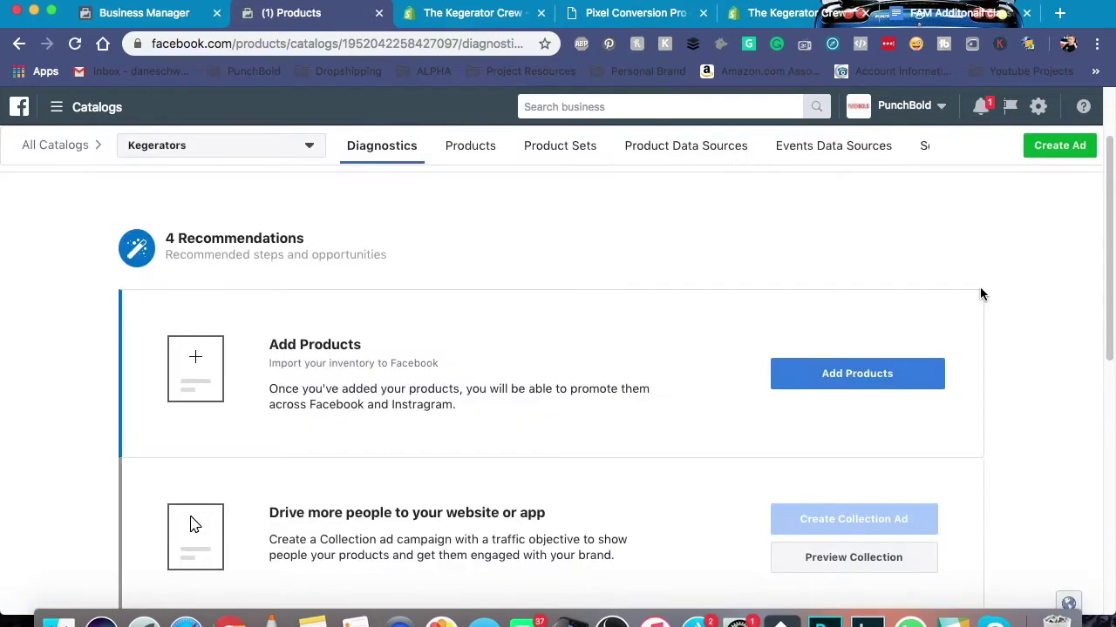
{"action": "left_click", "coordinate": [872, 374]}
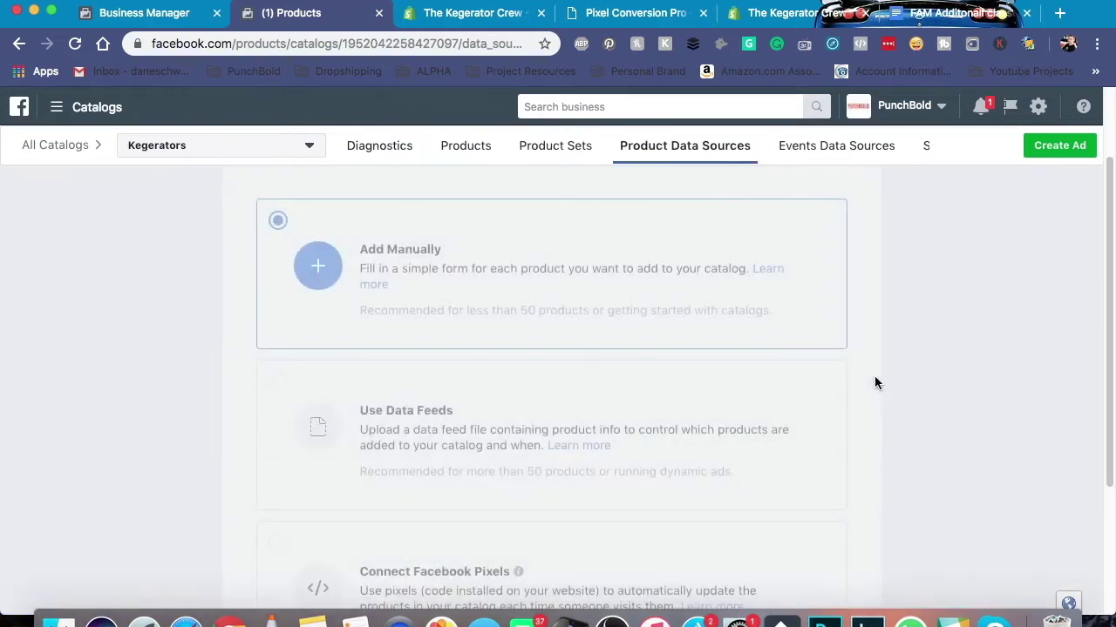
{"action": "scroll", "coordinate": [884, 373], "scroll_direction": "down", "scroll_amount": 1}
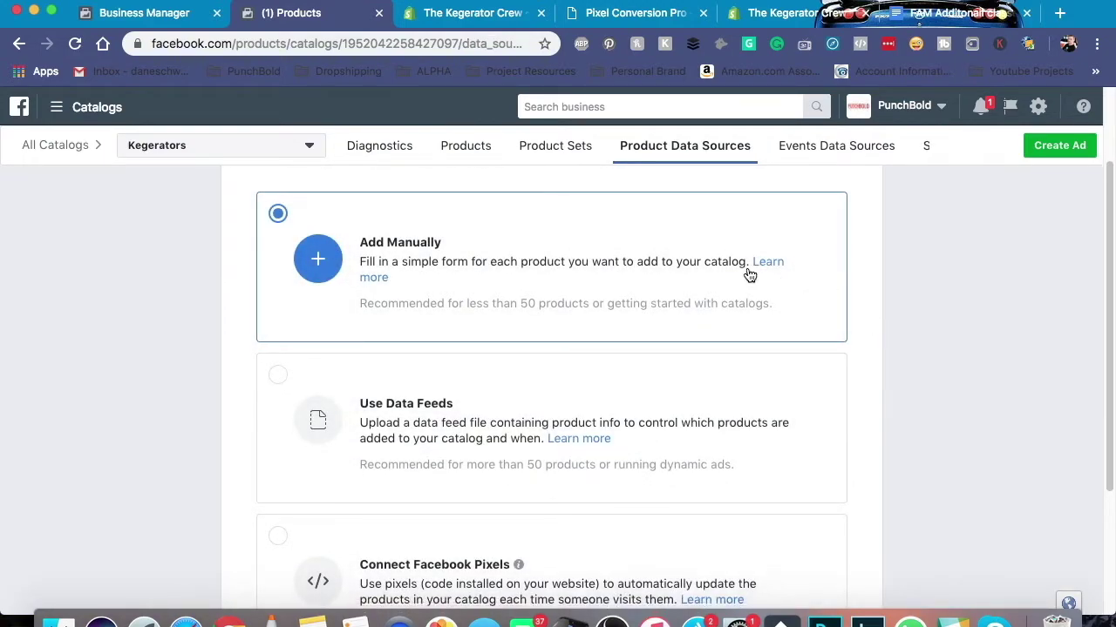
{"action": "scroll", "coordinate": [643, 287], "scroll_direction": "down", "scroll_amount": 3}
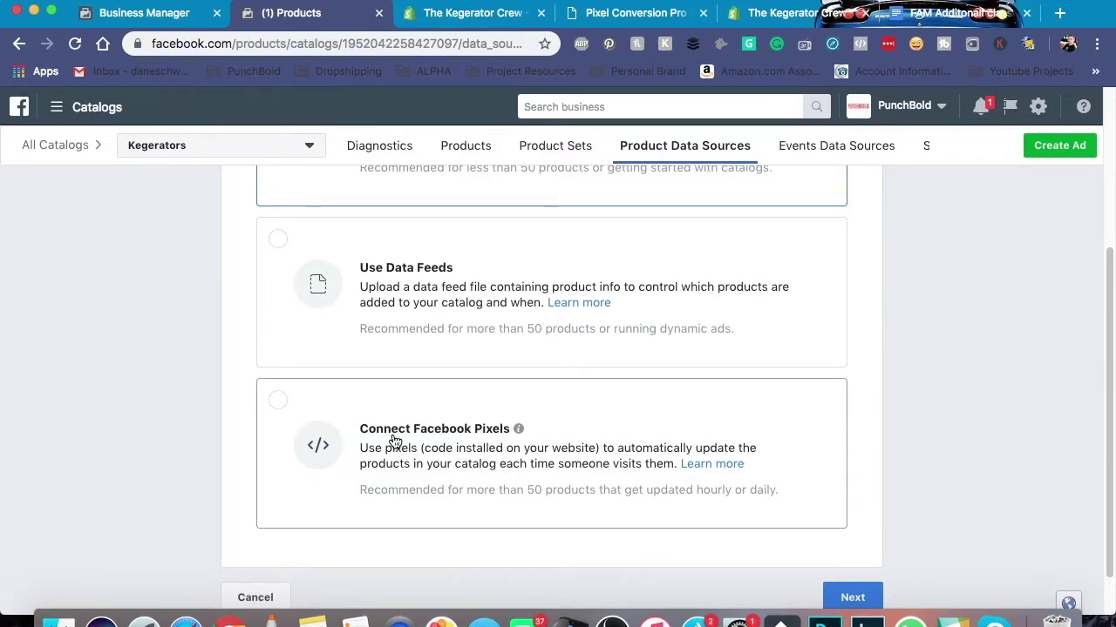
{"action": "left_click", "coordinate": [277, 239]}
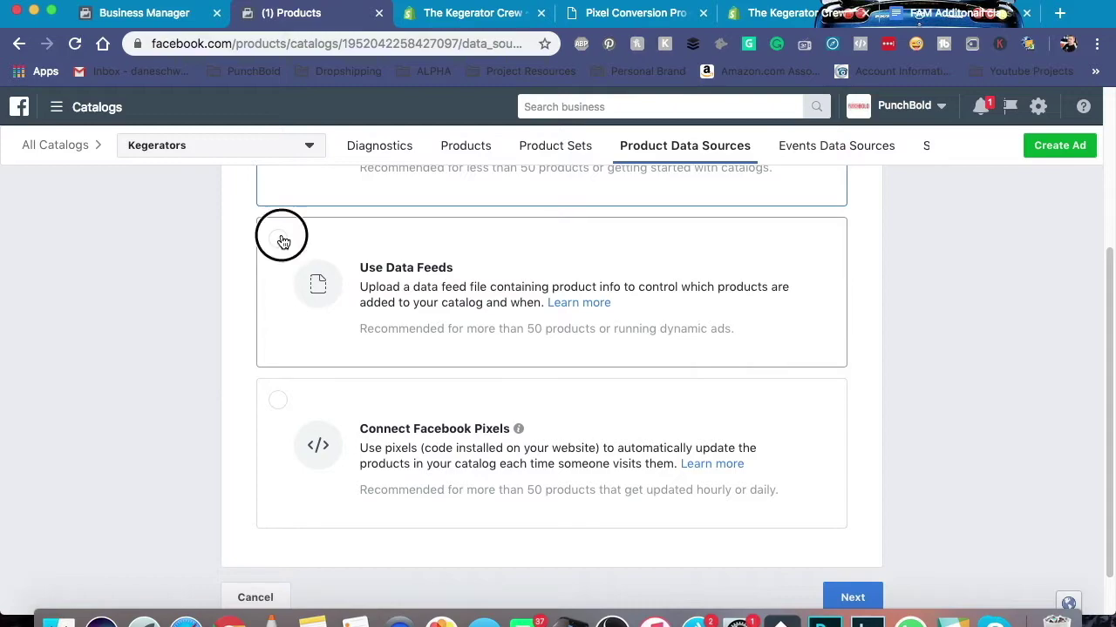
{"action": "left_click", "coordinate": [852, 597]}
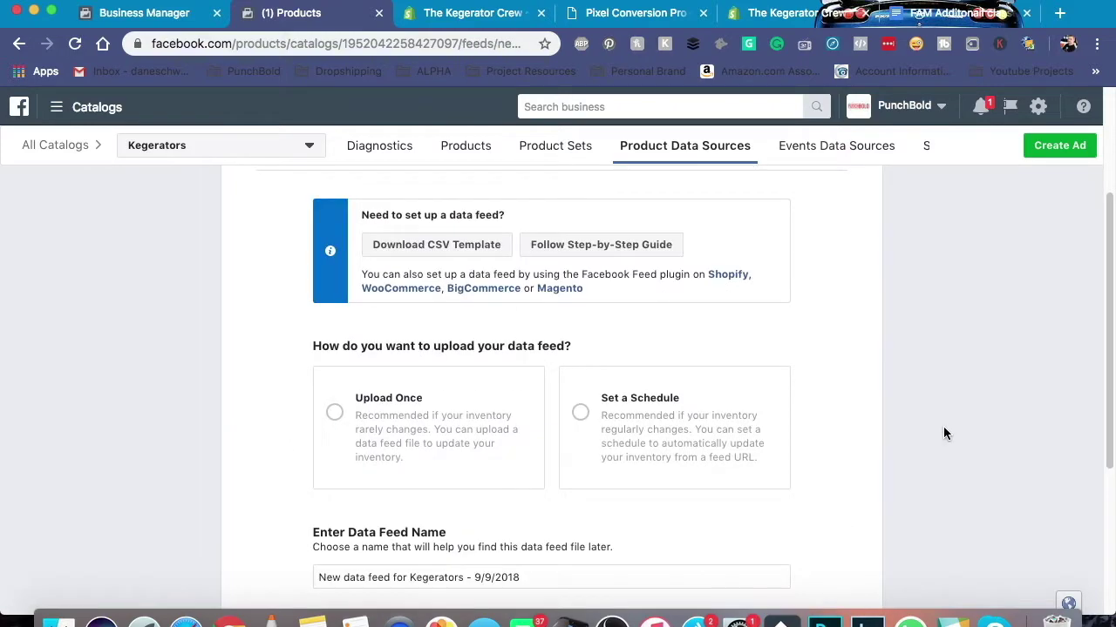
Choose Set a Schedule as the data feed's upload method and find where the feed URL is added
{"action": "scroll", "coordinate": [943, 426], "scroll_direction": "down", "scroll_amount": 1}
{"action": "left_click", "coordinate": [586, 383]}
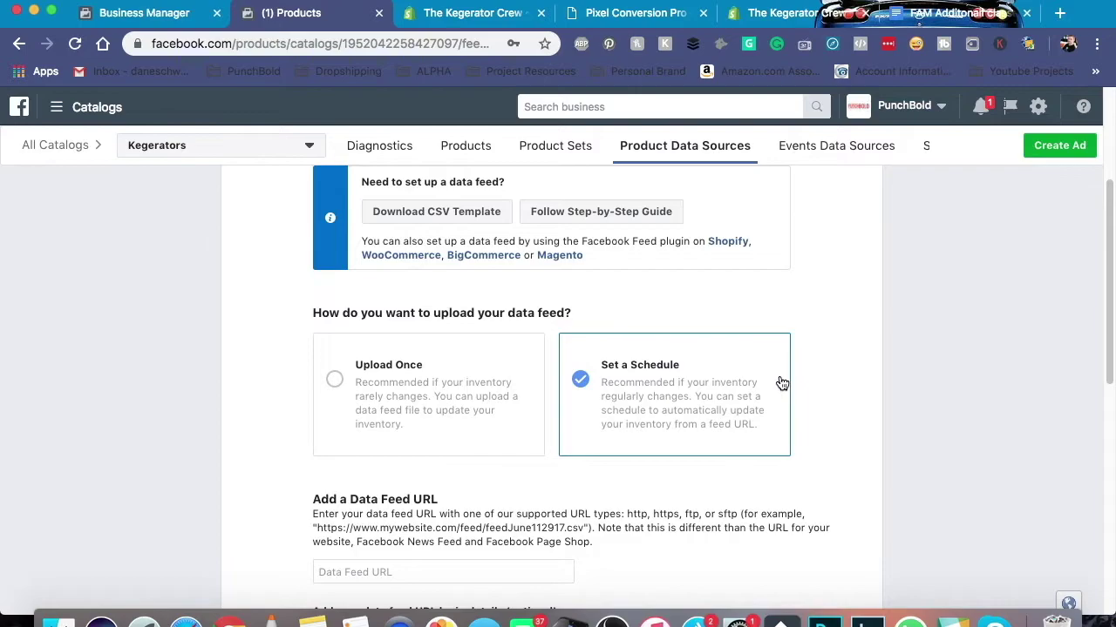
{"action": "scroll", "coordinate": [779, 381], "scroll_direction": "down", "scroll_amount": 3}
{"action": "left_click_drag", "start_coordinate": [312, 339], "coordinate": [451, 340]}
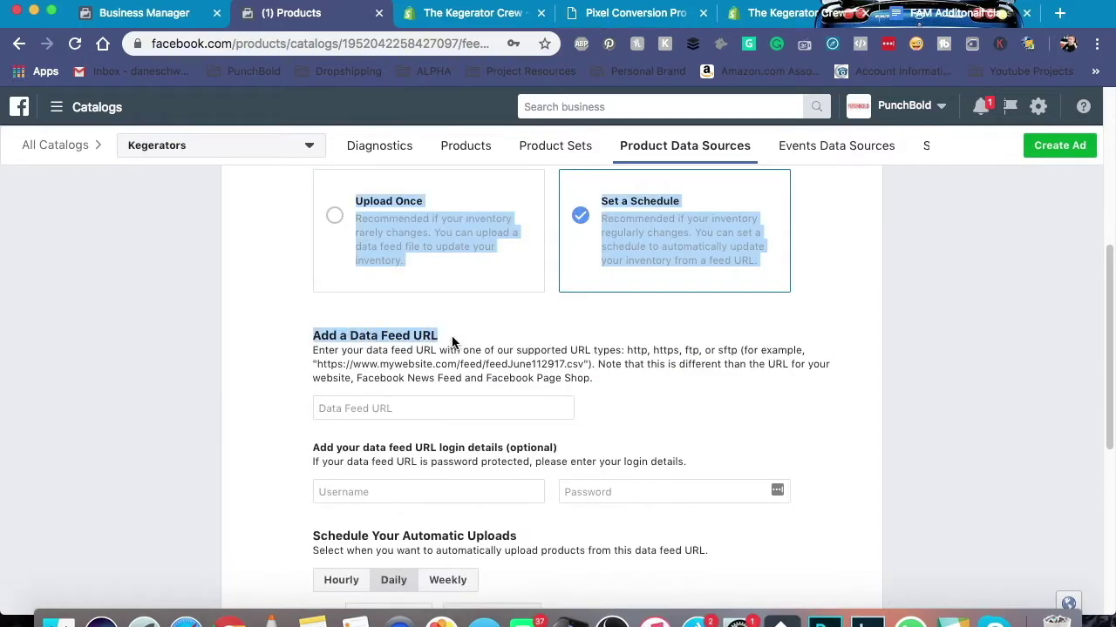
{"action": "left_click", "coordinate": [451, 347]}
Copy the feed URL from the Shopify Facebook Product Feed settings and paste it as the Facebook data feed URL
{"action": "left_click", "coordinate": [795, 12]}
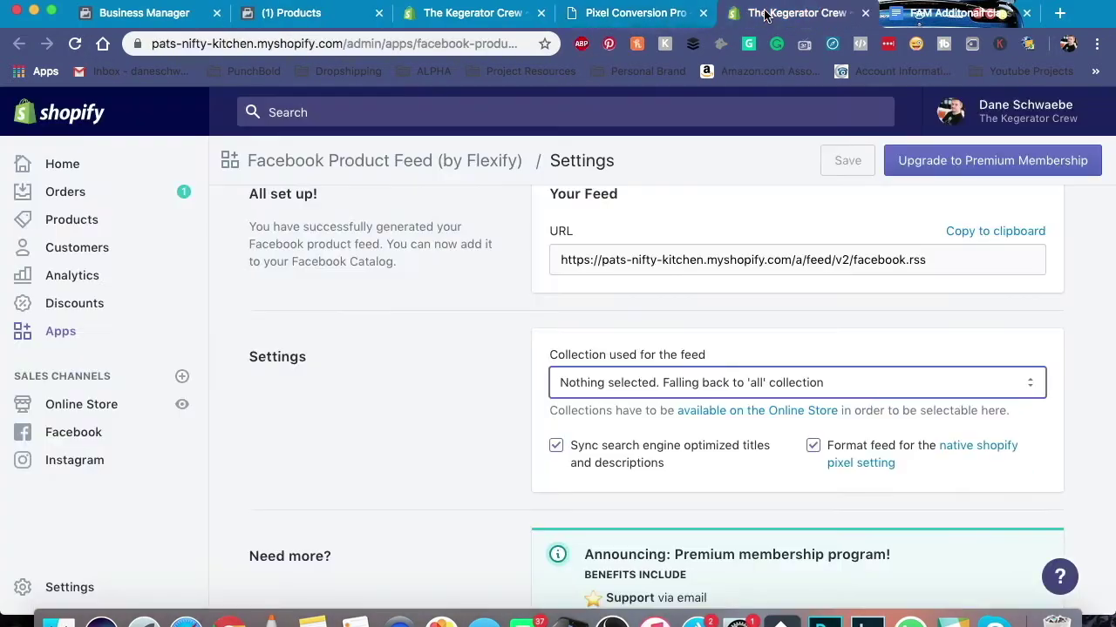
{"action": "left_click", "coordinate": [1003, 237]}
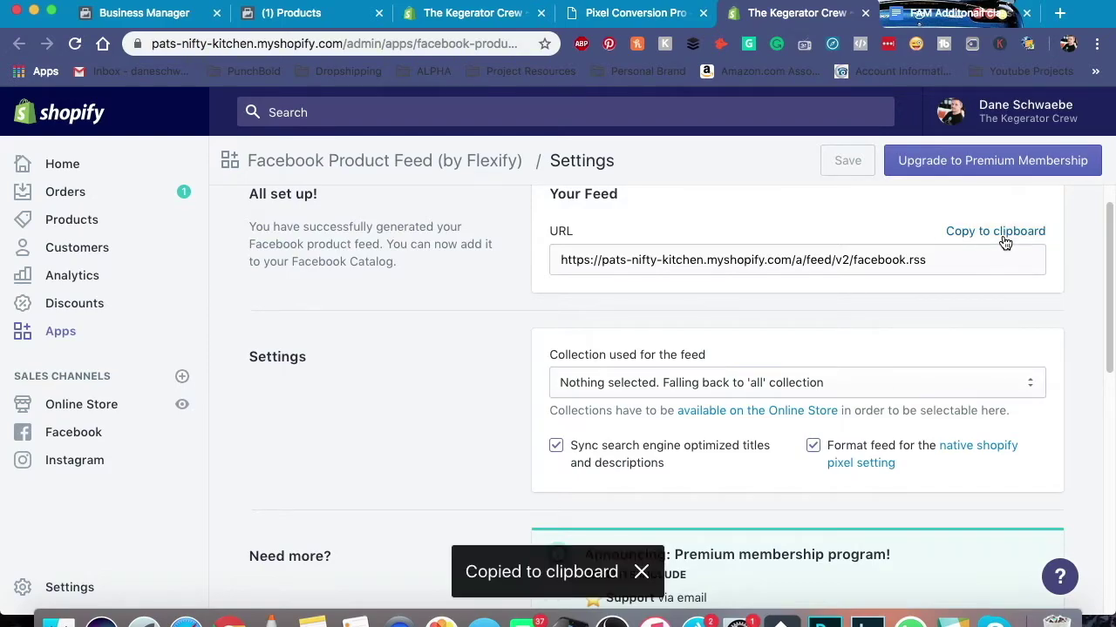
{"action": "left_click", "coordinate": [294, 12]}
{"action": "left_click", "coordinate": [406, 406]}
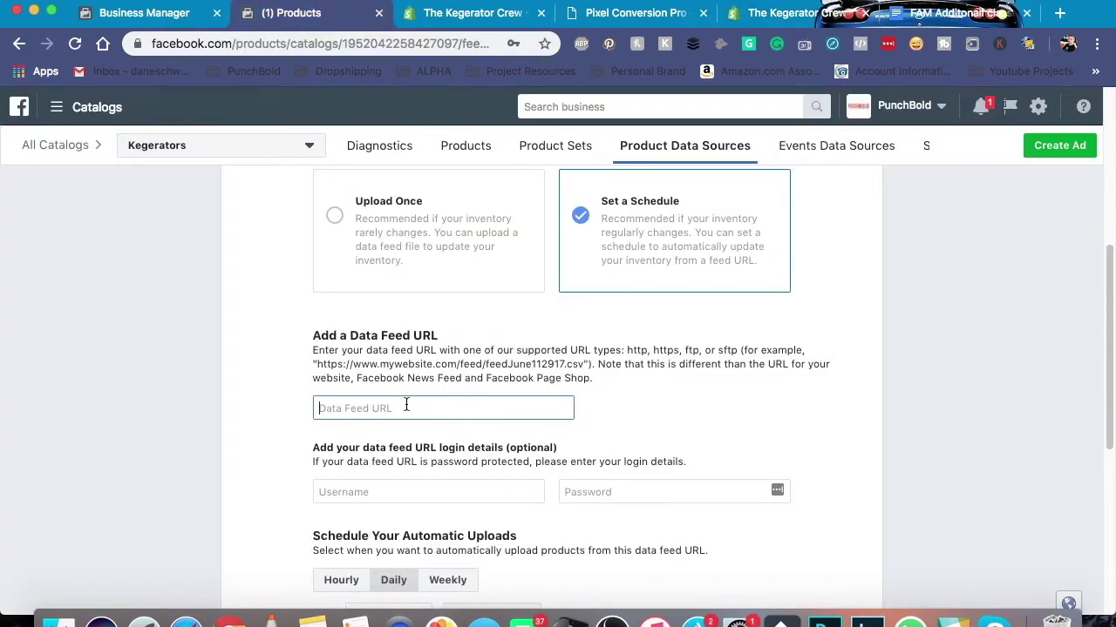
{"action": "key", "text": "super+v"}
Start the data feed upload, keeping the daily 10:30 AM schedule, suggested feed name and USD - US Dollars as default currency
{"action": "scroll", "coordinate": [209, 381], "scroll_direction": "down", "scroll_amount": 5}
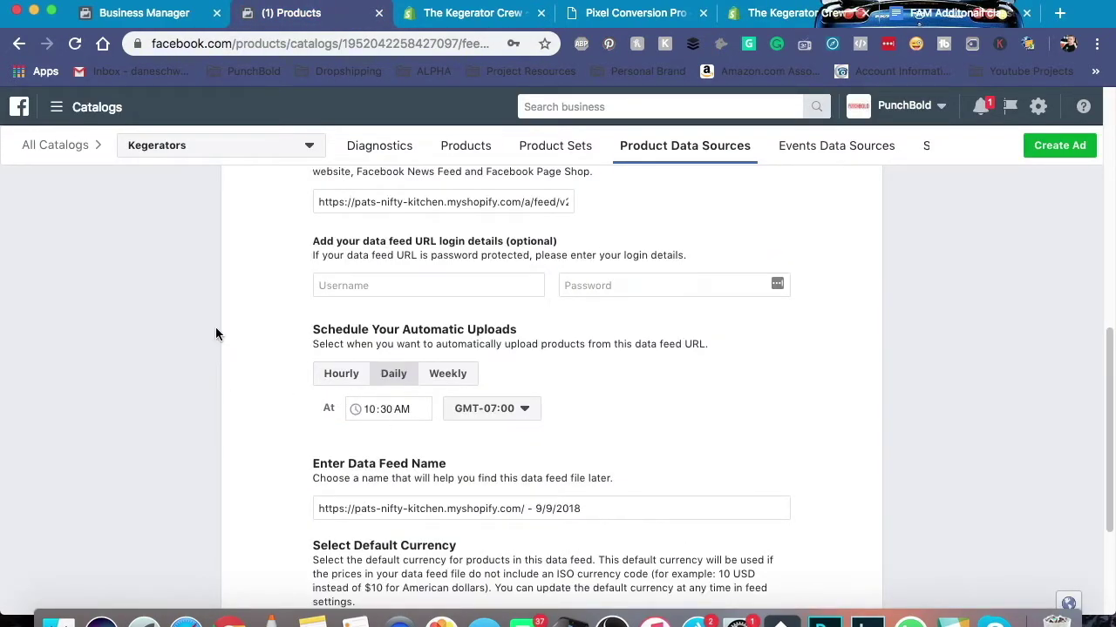
{"action": "scroll", "coordinate": [214, 328], "scroll_direction": "down", "scroll_amount": 2}
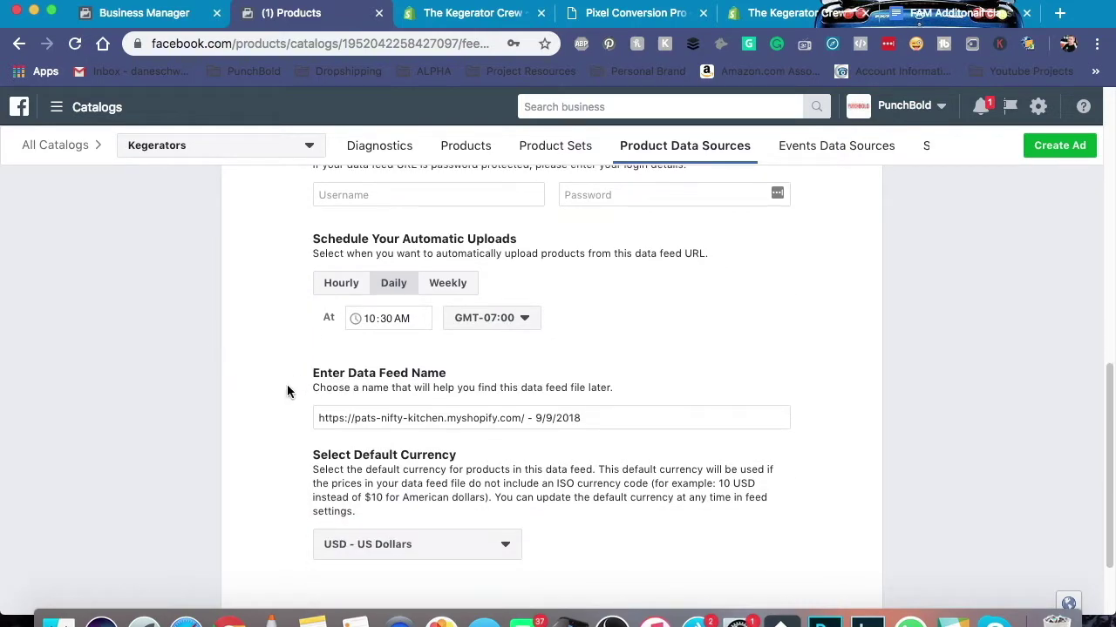
{"action": "scroll", "coordinate": [267, 392], "scroll_direction": "down", "scroll_amount": 3}
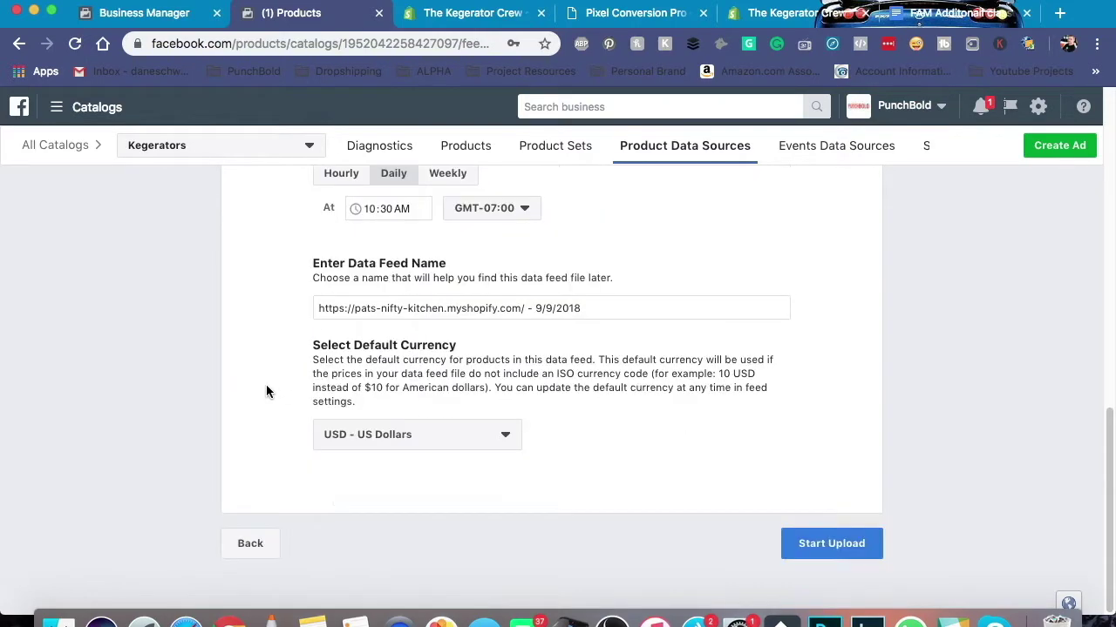
{"action": "left_click", "coordinate": [838, 544]}
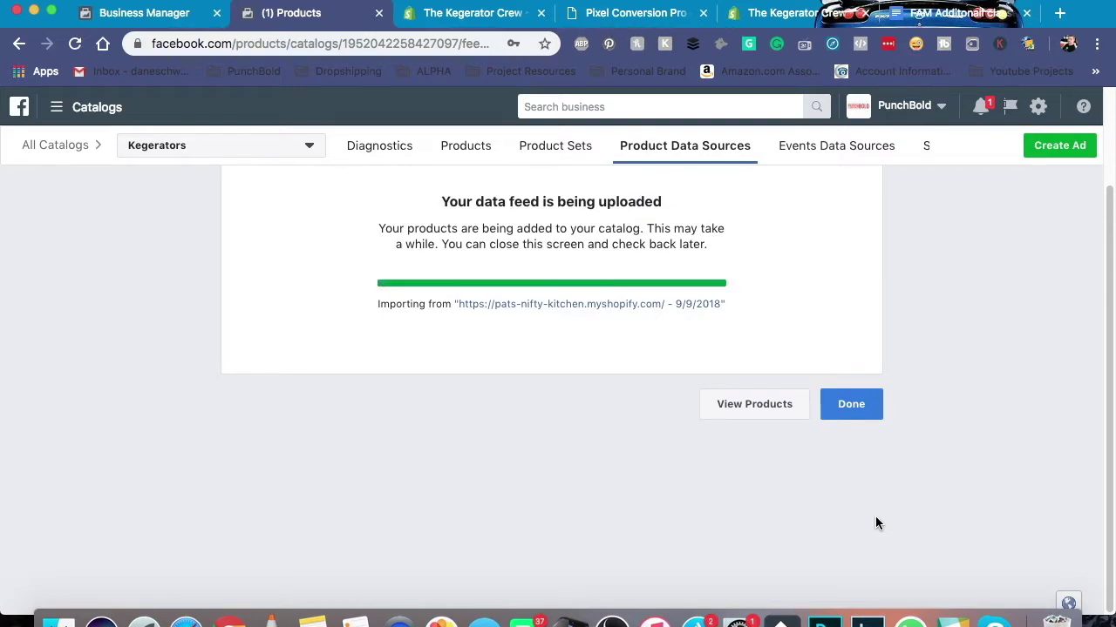
Finish the feed setup and connect The Kegerator Crew pixel to the catalog as its event source
{"action": "scroll", "coordinate": [1050, 348], "scroll_direction": "down", "scroll_amount": 3}
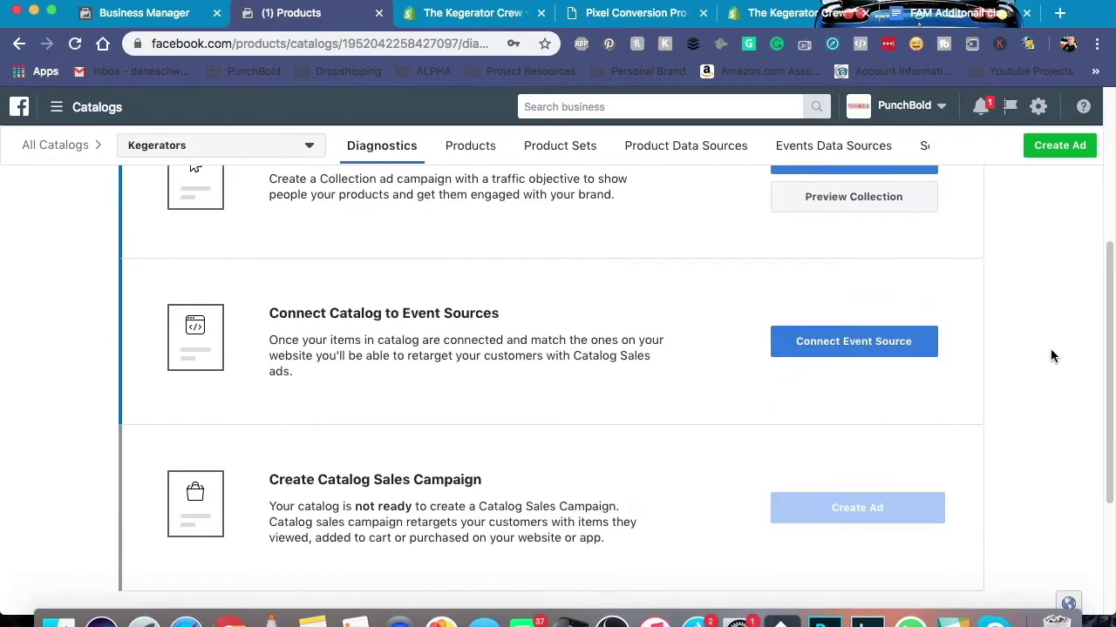
{"action": "scroll", "coordinate": [1049, 355], "scroll_direction": "up", "scroll_amount": 2}
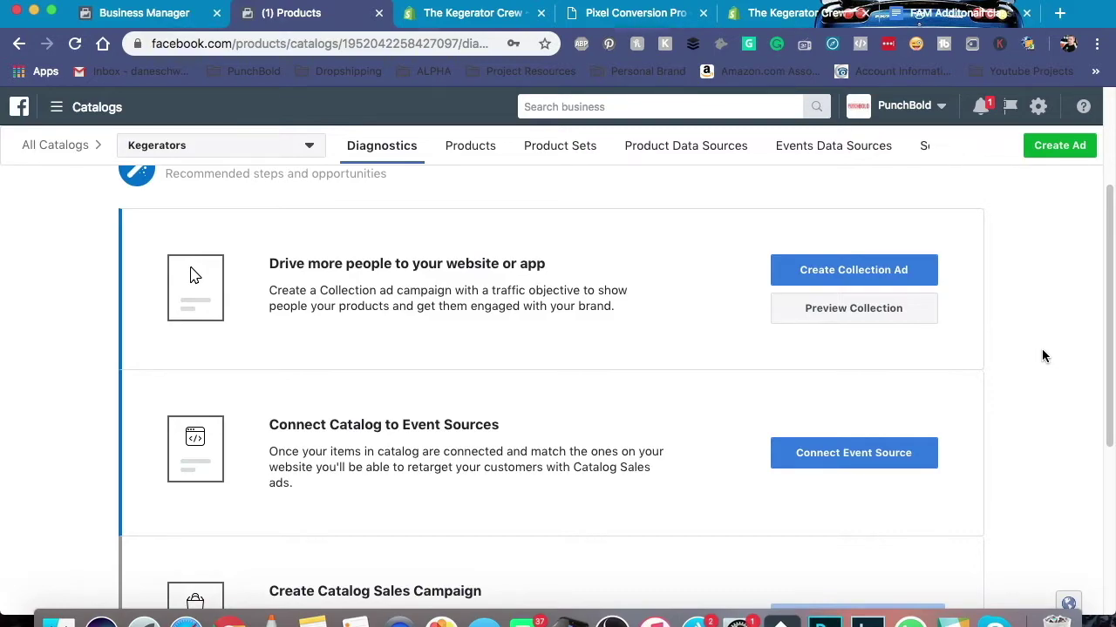
{"action": "left_click", "coordinate": [882, 463]}
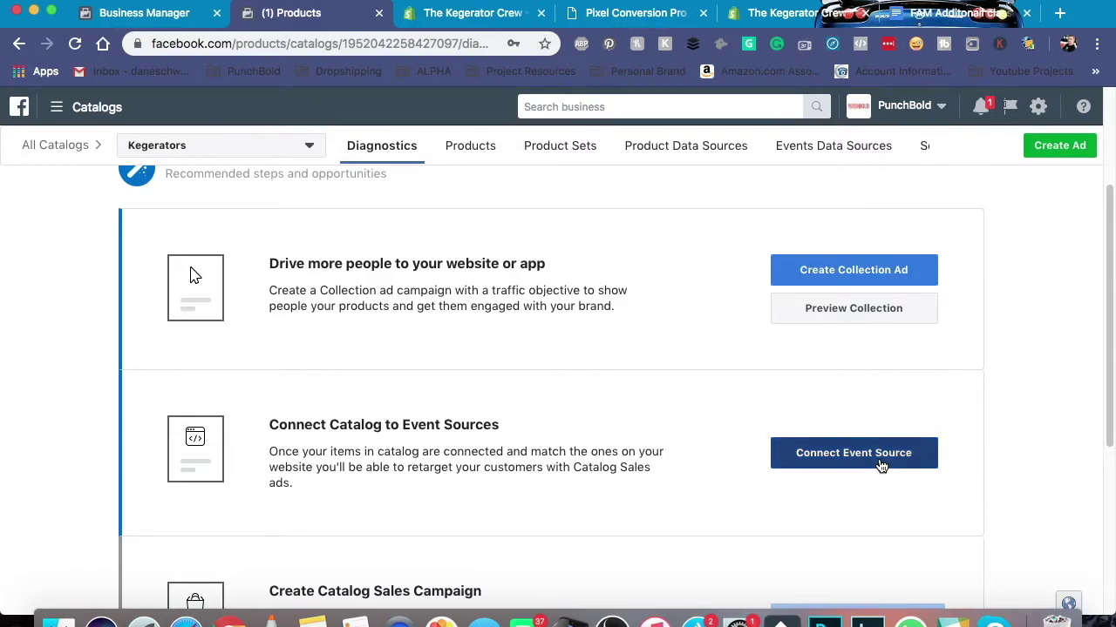
{"action": "scroll", "coordinate": [624, 356], "scroll_direction": "down", "scroll_amount": 5}
{"action": "scroll", "coordinate": [624, 356], "scroll_direction": "down", "scroll_amount": 1}
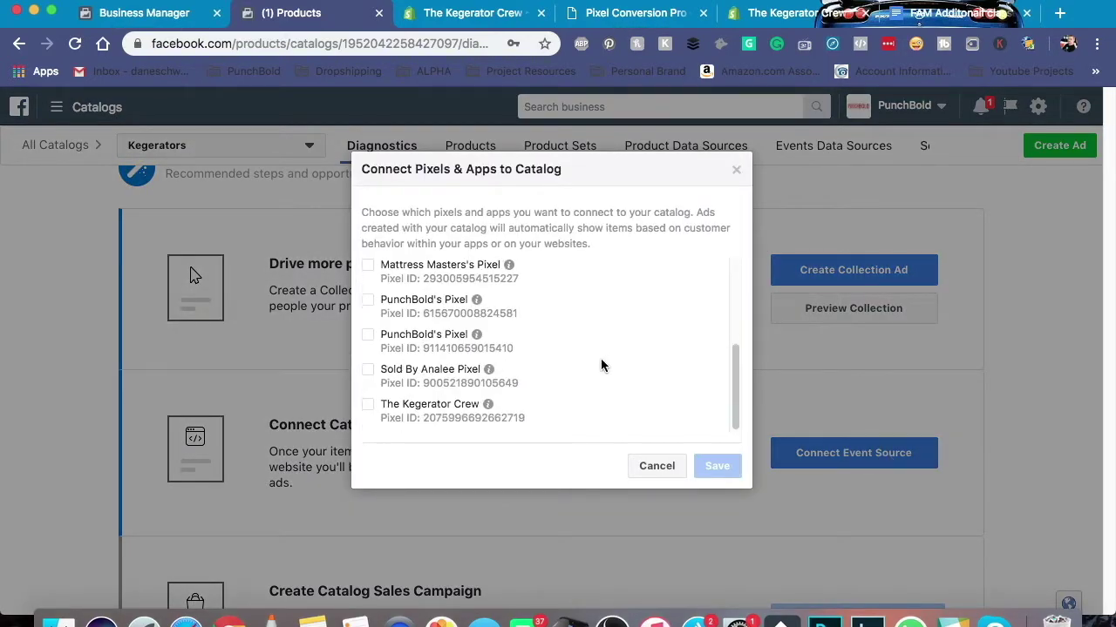
{"action": "left_click", "coordinate": [367, 405]}
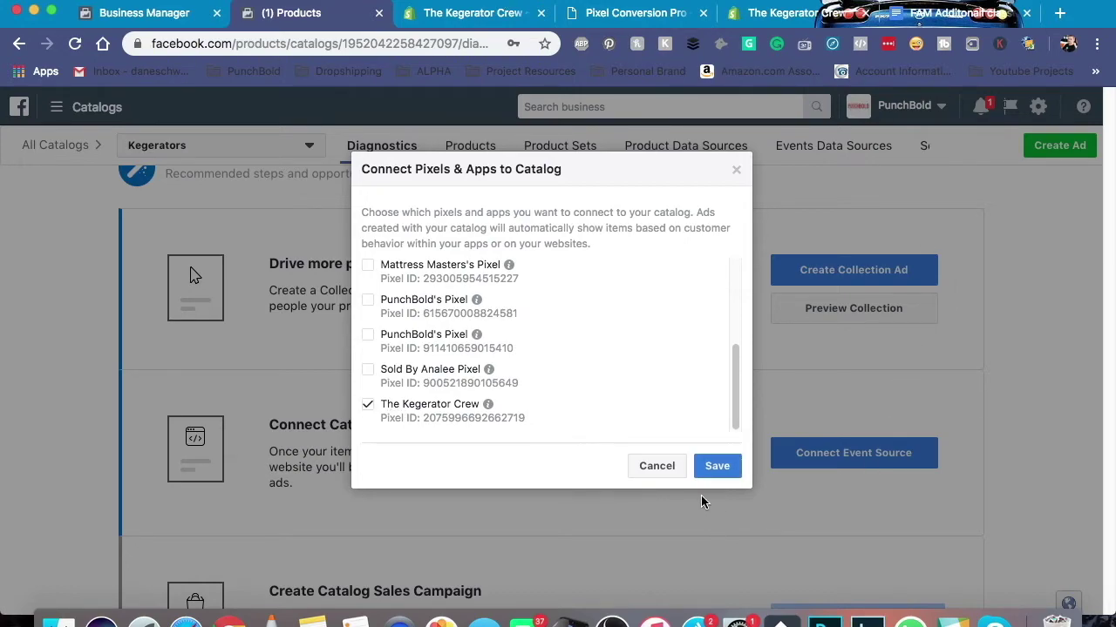
{"action": "left_click", "coordinate": [717, 467]}
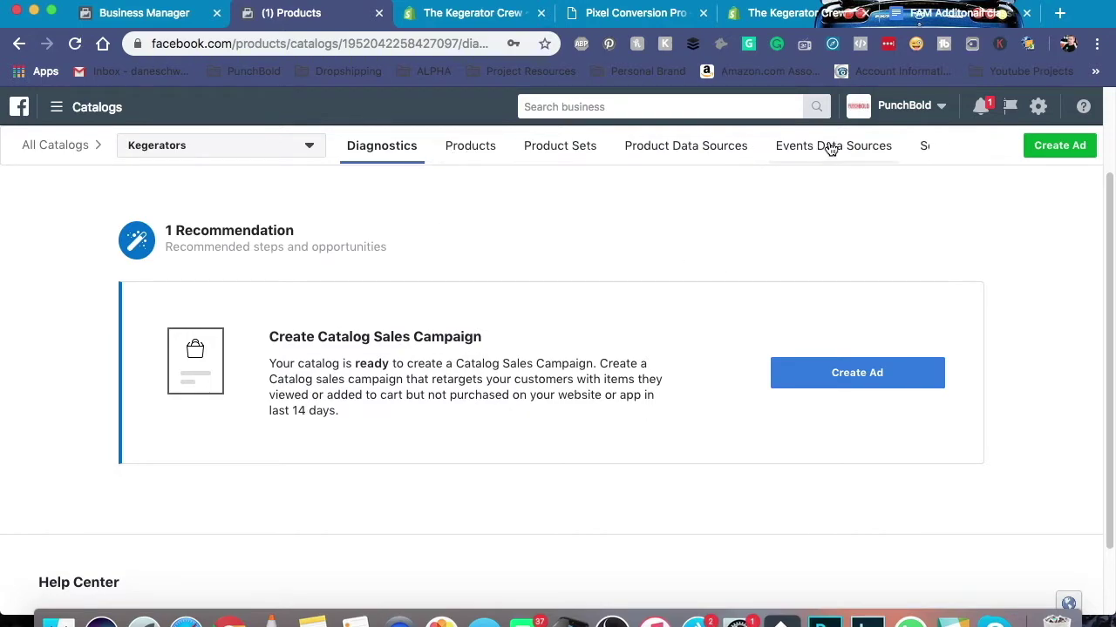
Examine the imported products in the Kegerators catalog and check its product sets
{"action": "left_click", "coordinate": [460, 154]}
{"action": "scroll", "coordinate": [538, 228], "scroll_direction": "down", "scroll_amount": 3}
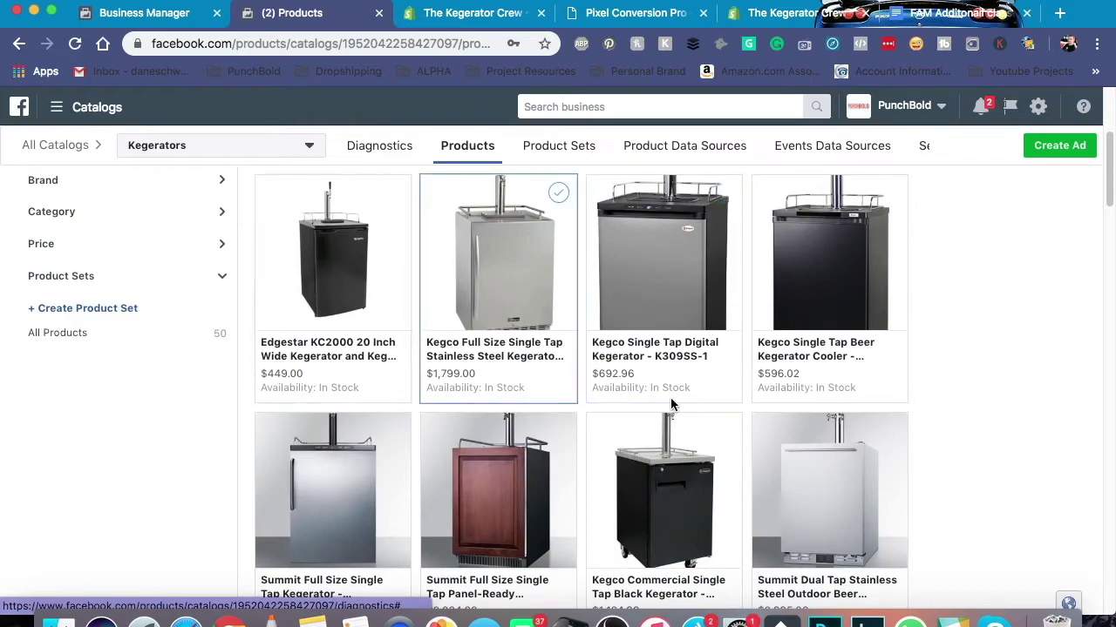
{"action": "scroll", "coordinate": [861, 309], "scroll_direction": "down", "scroll_amount": 5}
{"action": "scroll", "coordinate": [861, 309], "scroll_direction": "up", "scroll_amount": 10}
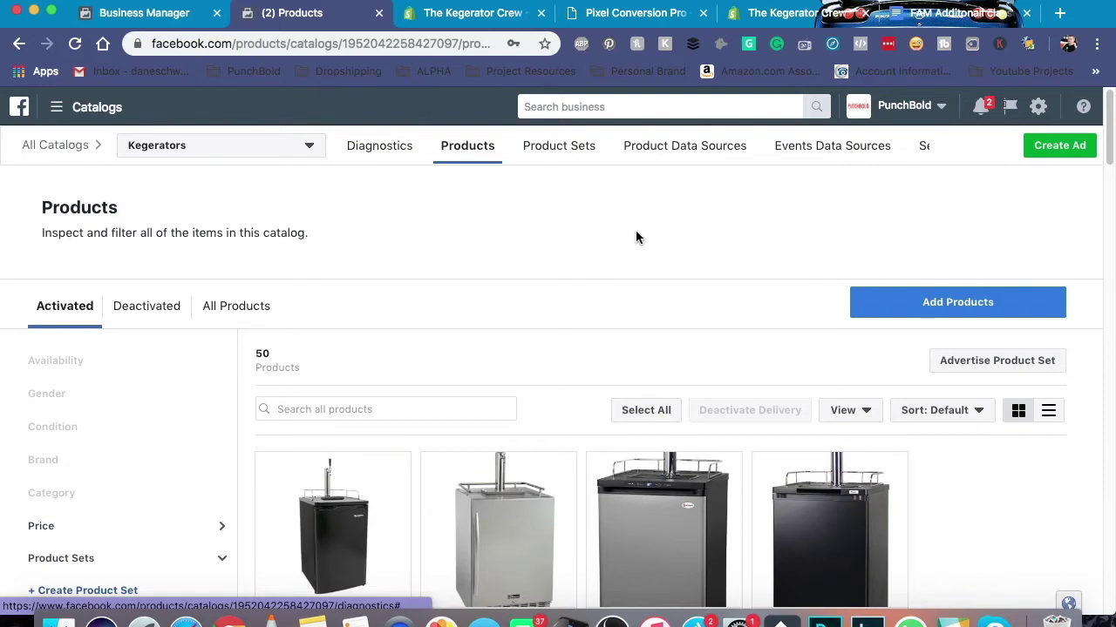
{"action": "scroll", "coordinate": [523, 192], "scroll_direction": "down", "scroll_amount": 5}
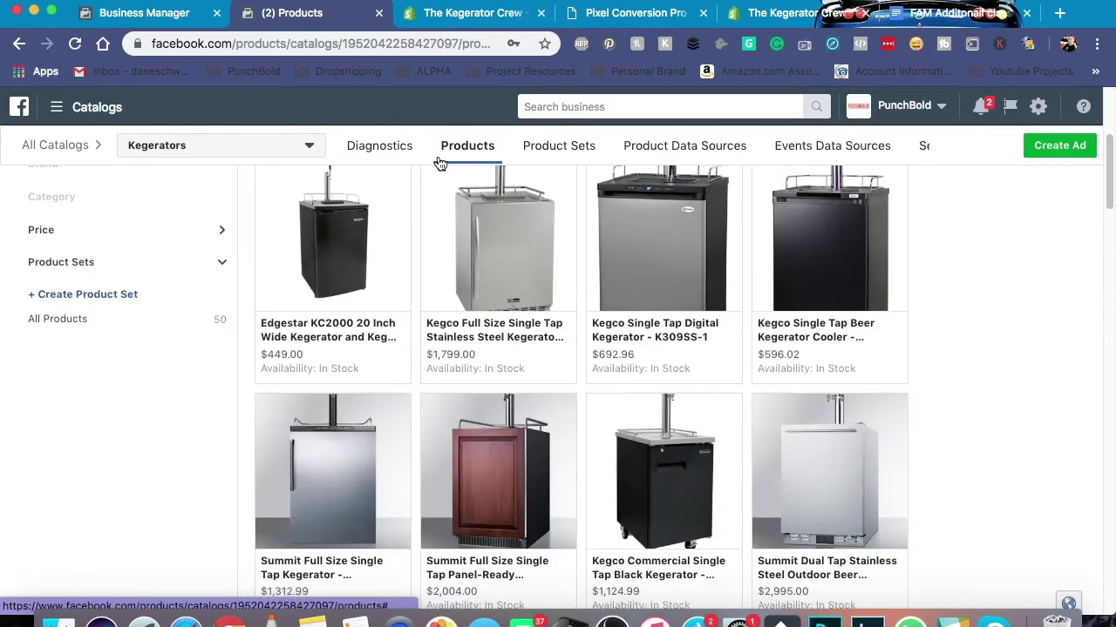
{"action": "left_click", "coordinate": [440, 163]}
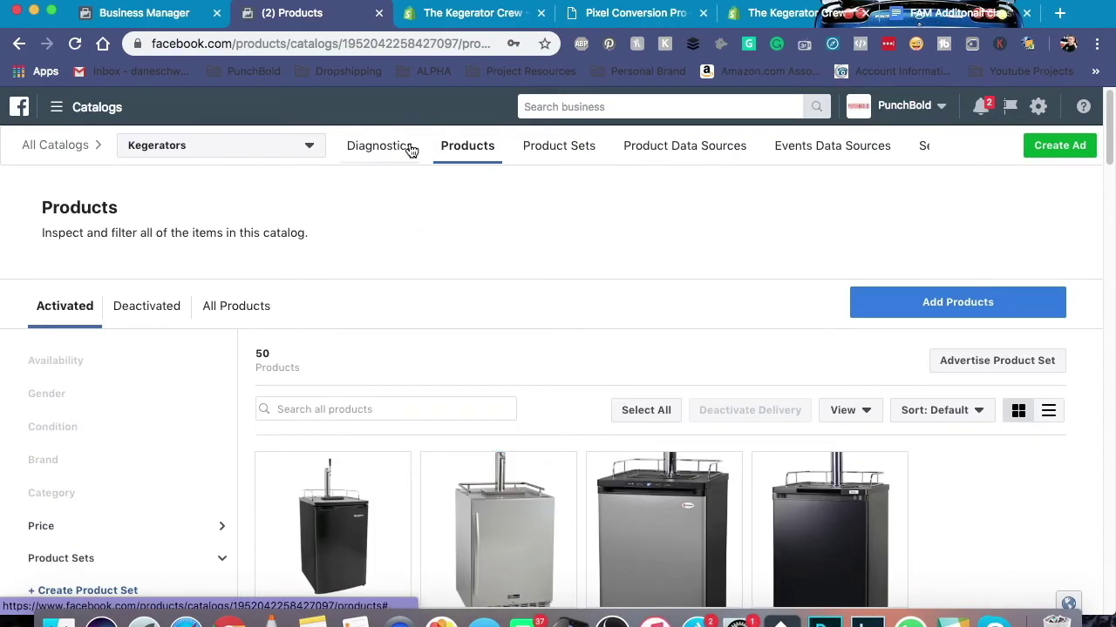
{"action": "left_click", "coordinate": [550, 153]}
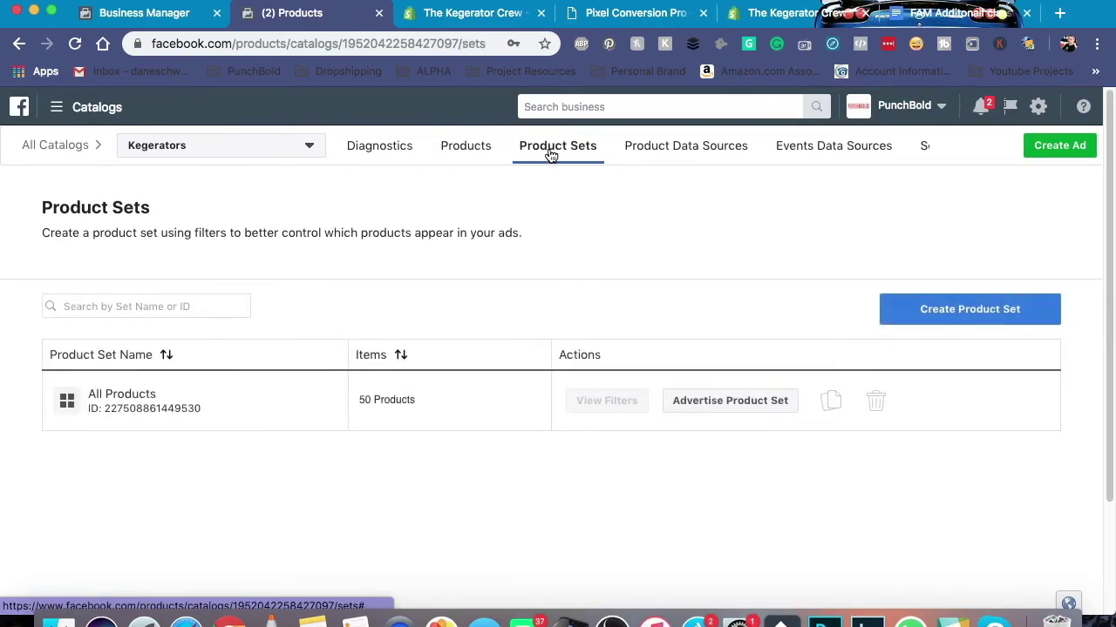
{"action": "left_click", "coordinate": [468, 146]}
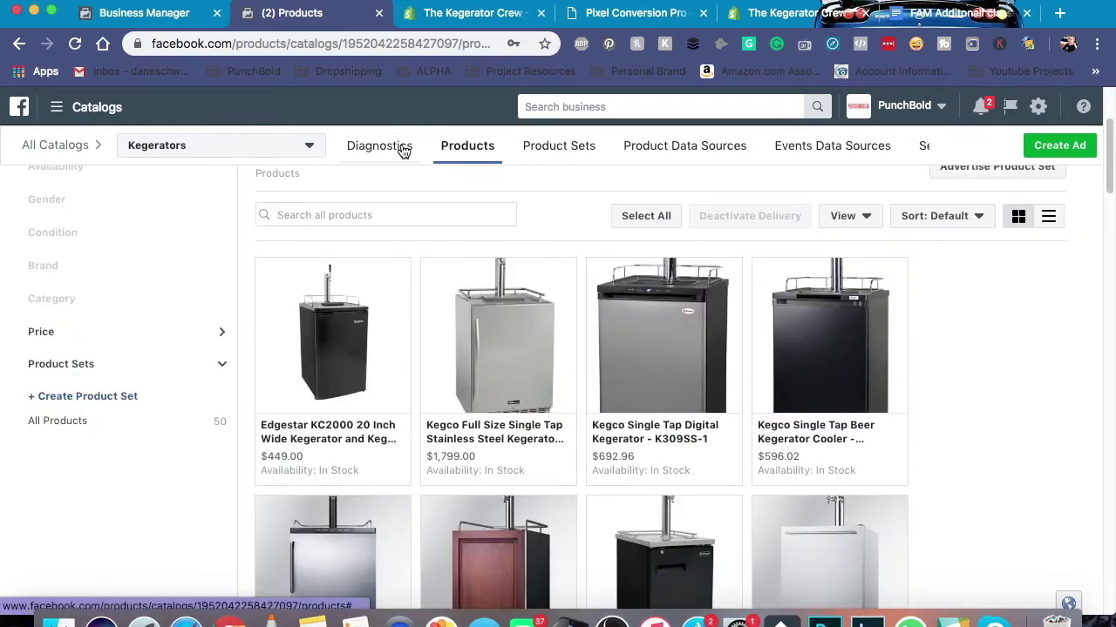